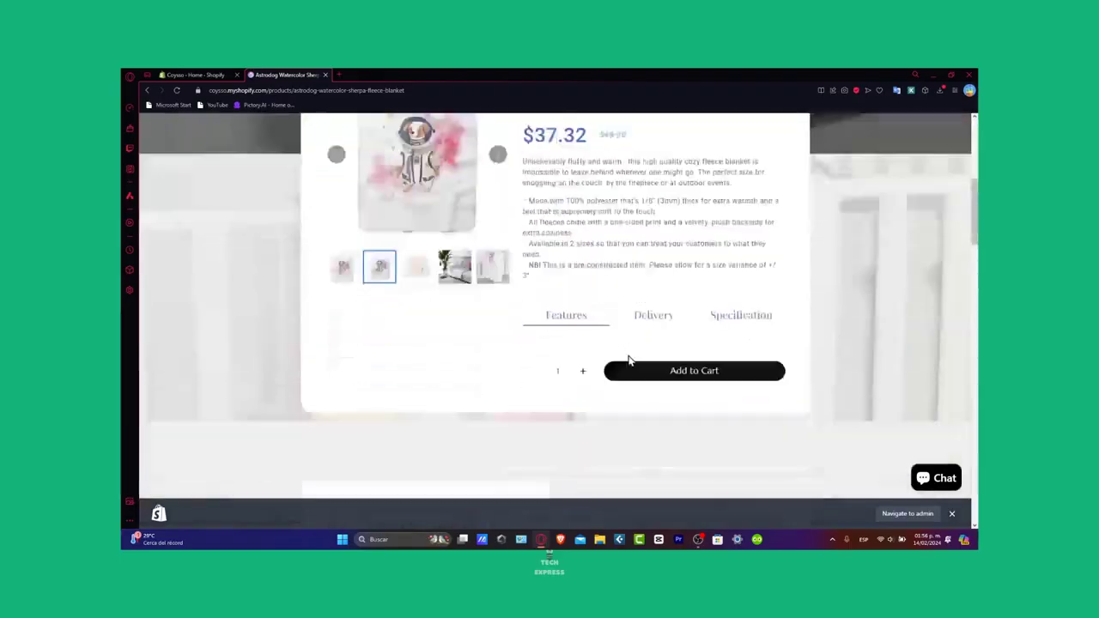
# - Look through the published Astrodog blanket product page, including its testimonials, related products and customer reviews
pyautogui.scroll(-5, 627, 354)
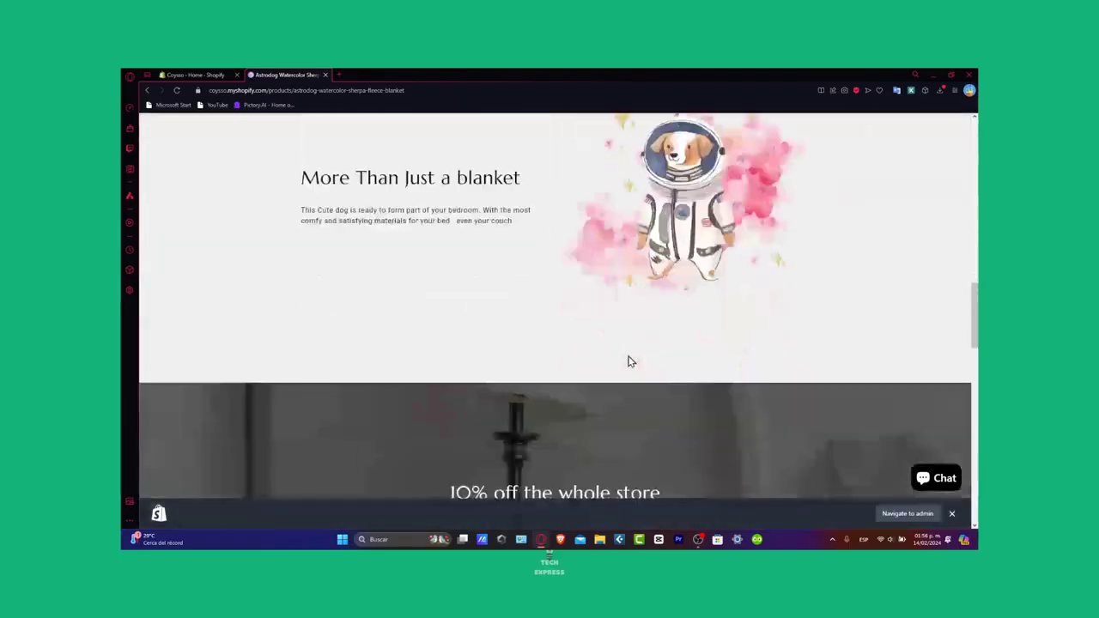
pyautogui.scroll(-5, 628, 361)
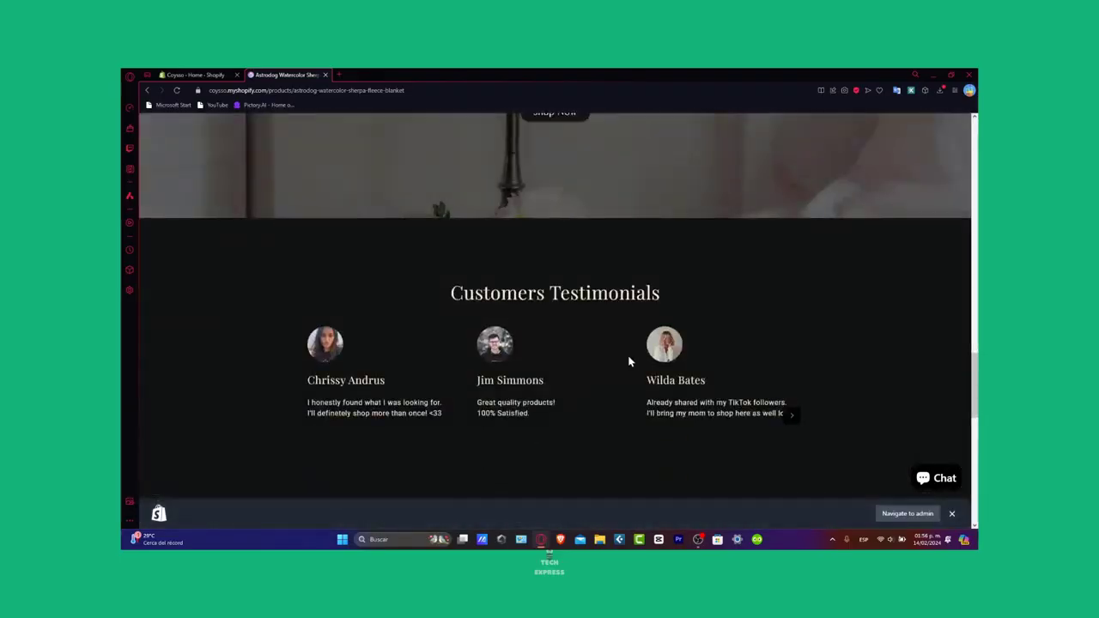
pyautogui.scroll(-6, 627, 361)
pyautogui.scroll(-1, 627, 361)
pyautogui.scroll(2, 627, 361)
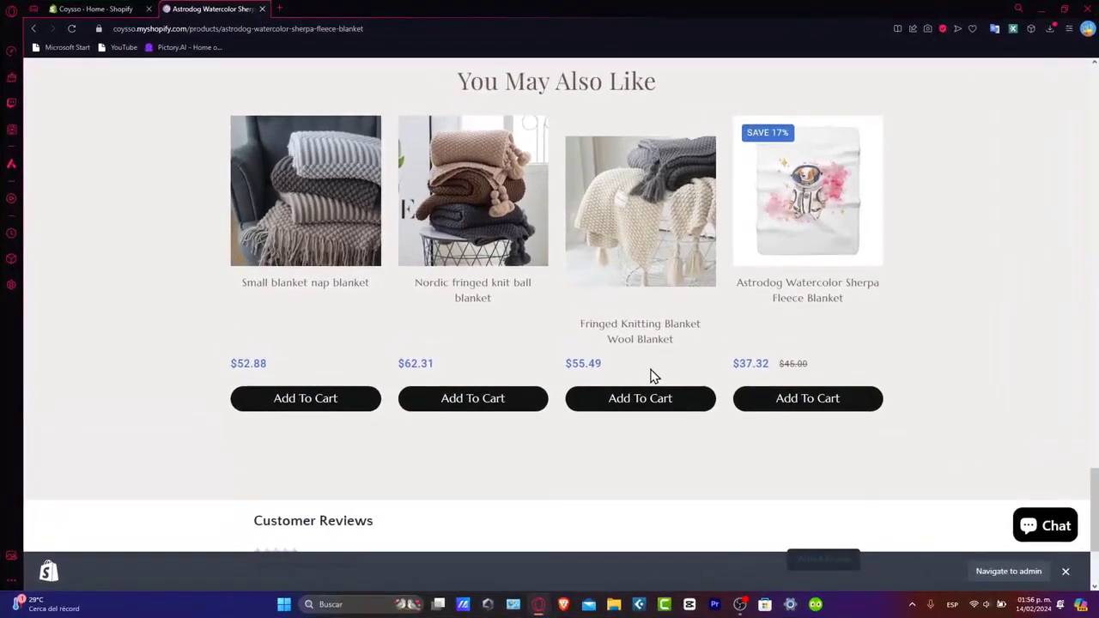
# - Switch to the store's Shopify admin and open the product list
pyautogui.click(95, 8)
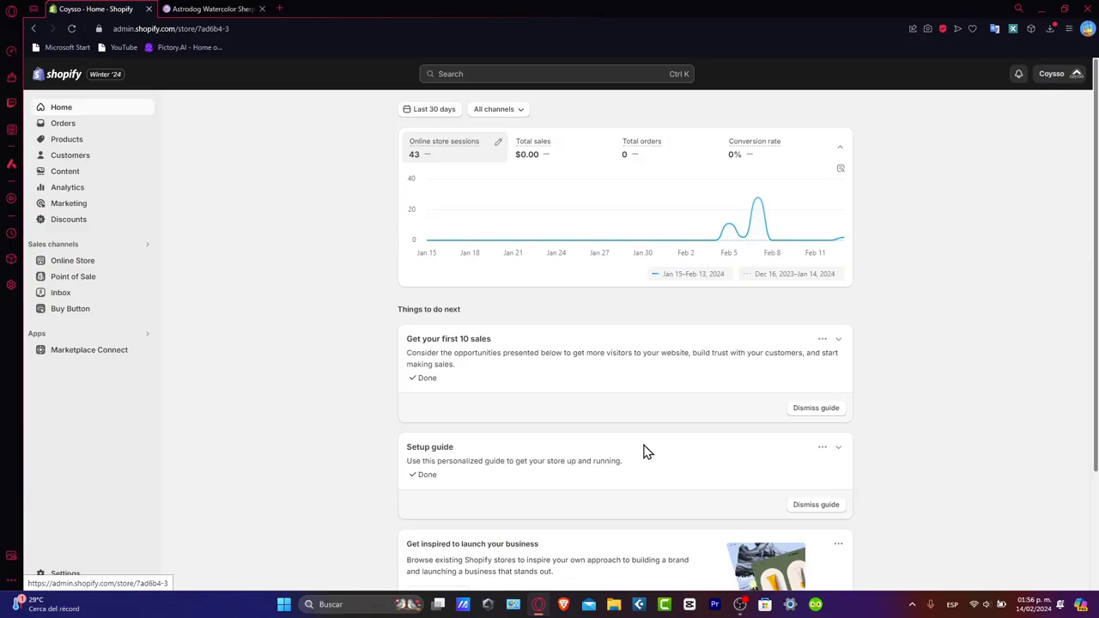
pyautogui.doubleClick(69, 139)
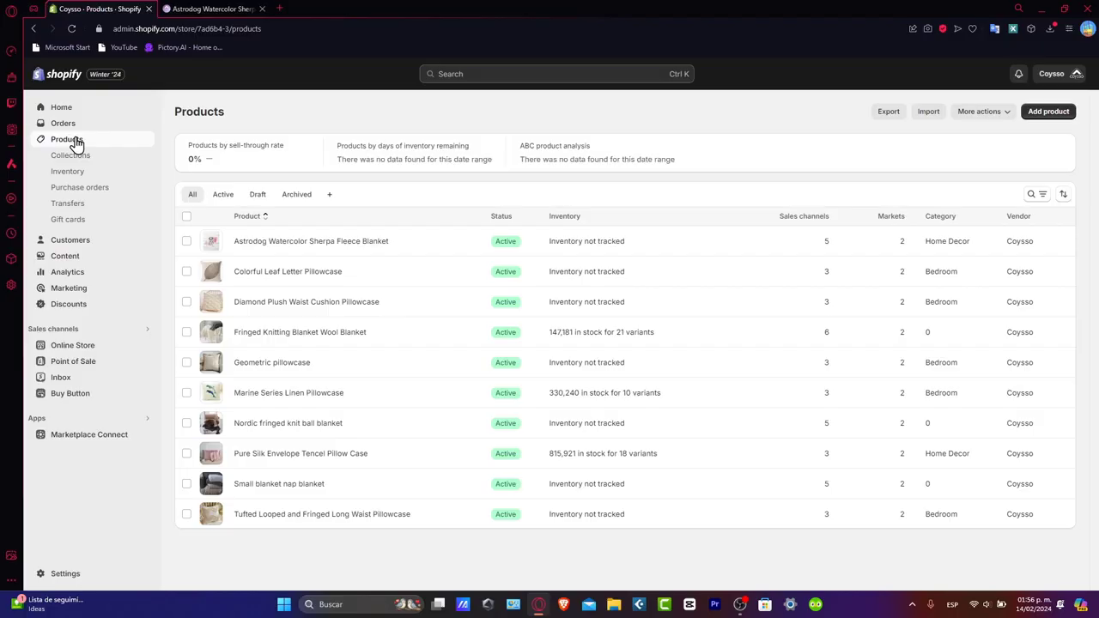
# - Open a blank new product form and examine its title, description, media, pricing, inventory and shipping fields
pyautogui.click(1048, 115)
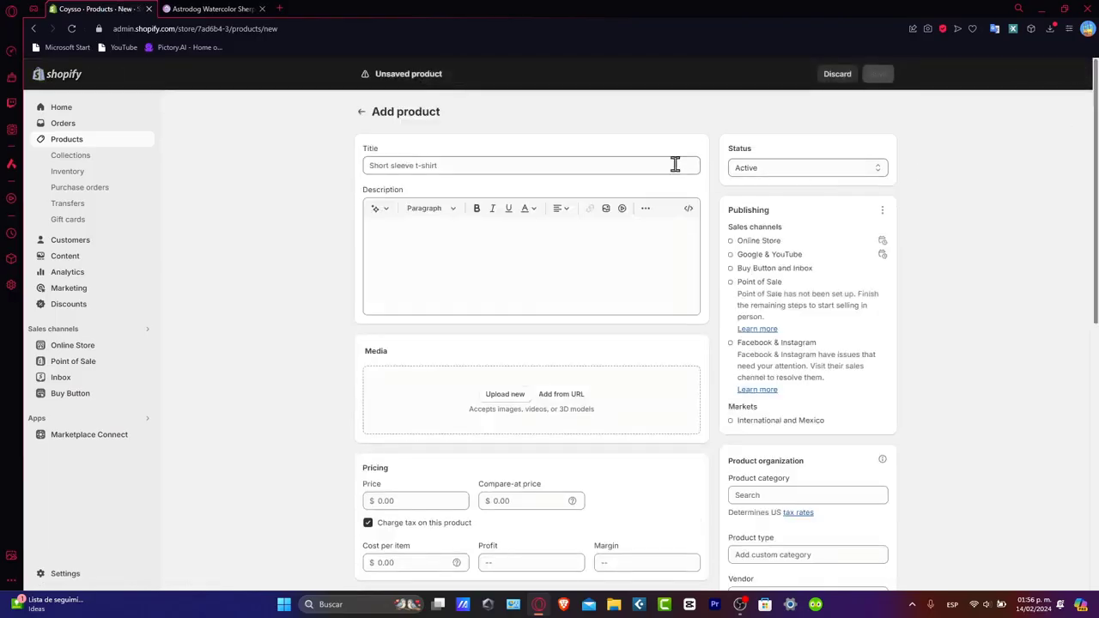
pyautogui.click(610, 163)
pyautogui.click(559, 243)
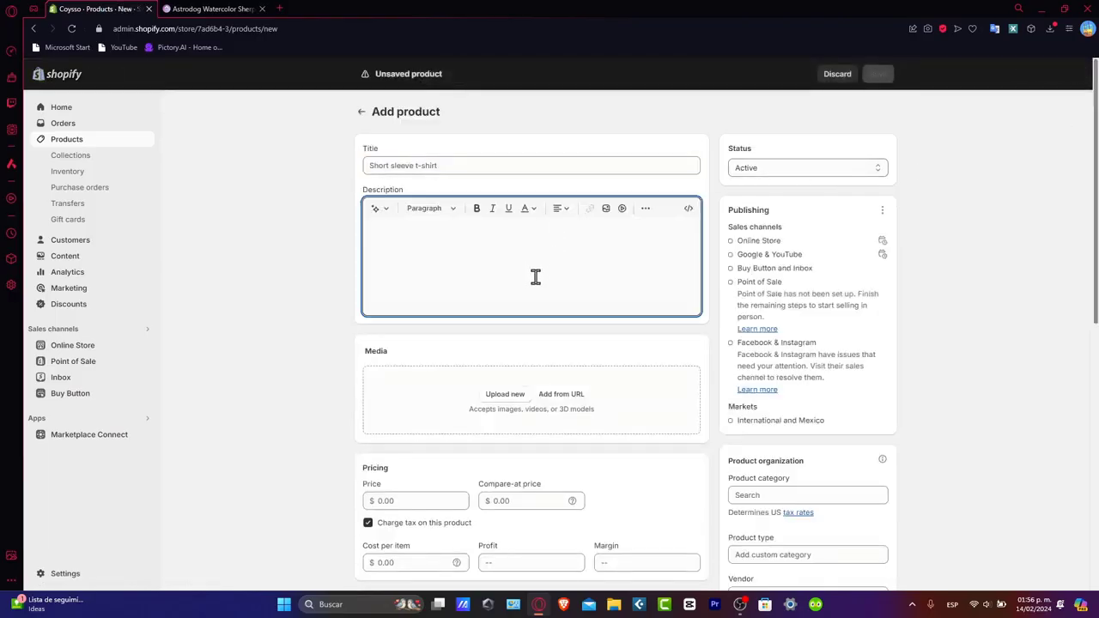
pyautogui.scroll(-2, 446, 346)
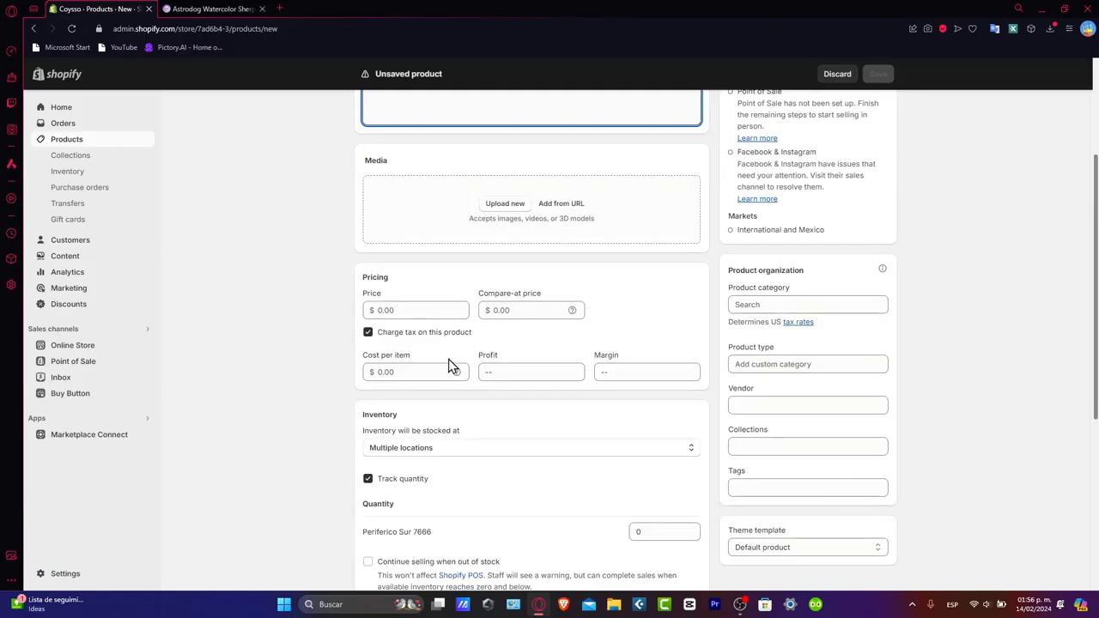
pyautogui.scroll(-2, 461, 459)
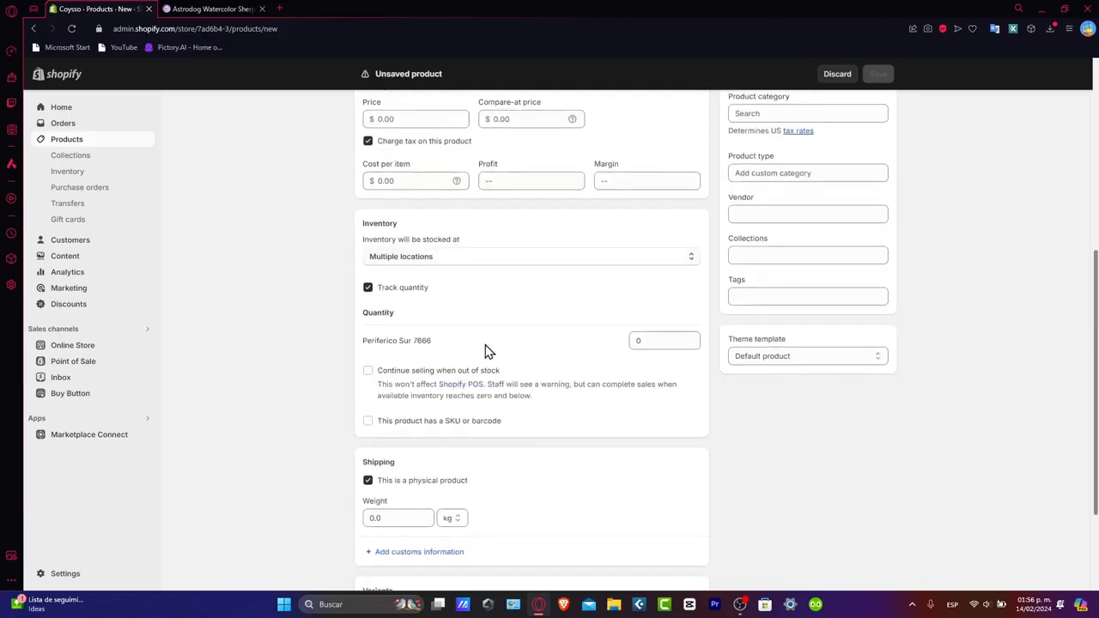
pyautogui.scroll(-2, 581, 473)
pyautogui.scroll(6, 586, 479)
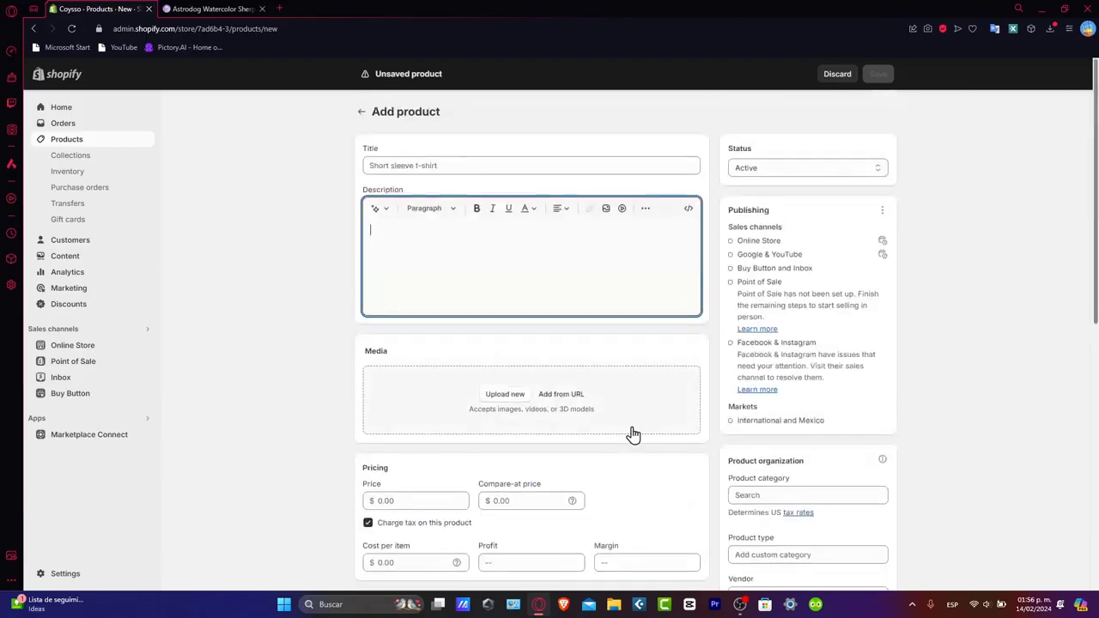
pyautogui.scroll(-1, 642, 421)
pyautogui.scroll(-1, 654, 407)
# - Examine the form's product category, vendor, collections, tags and variants fields, and return to the product list without adding anything
pyautogui.click(784, 306)
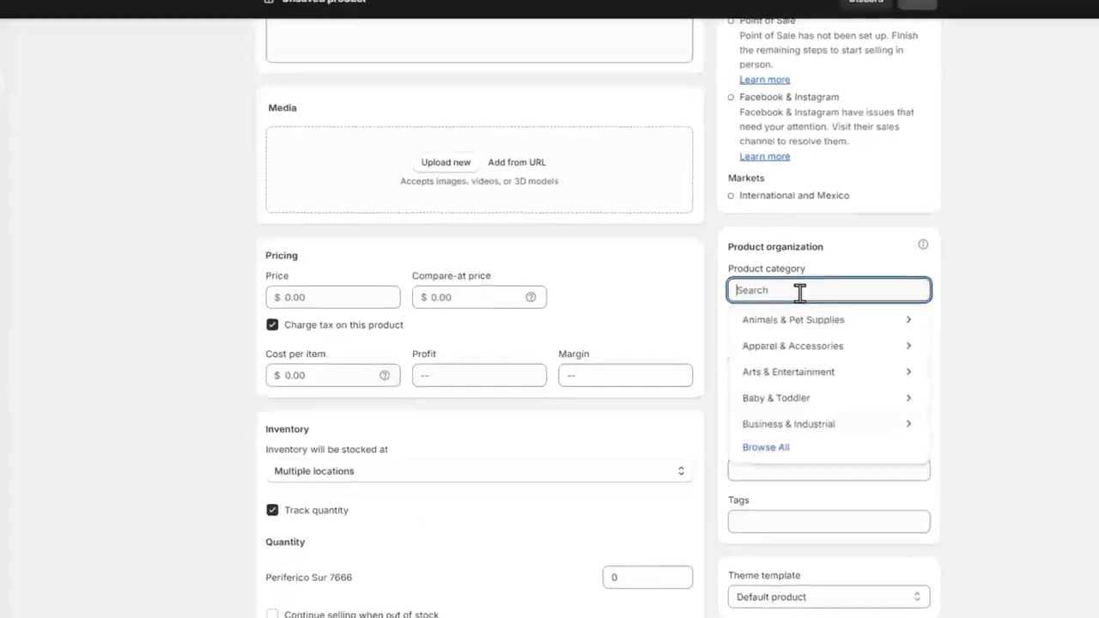
pyautogui.click(959, 304)
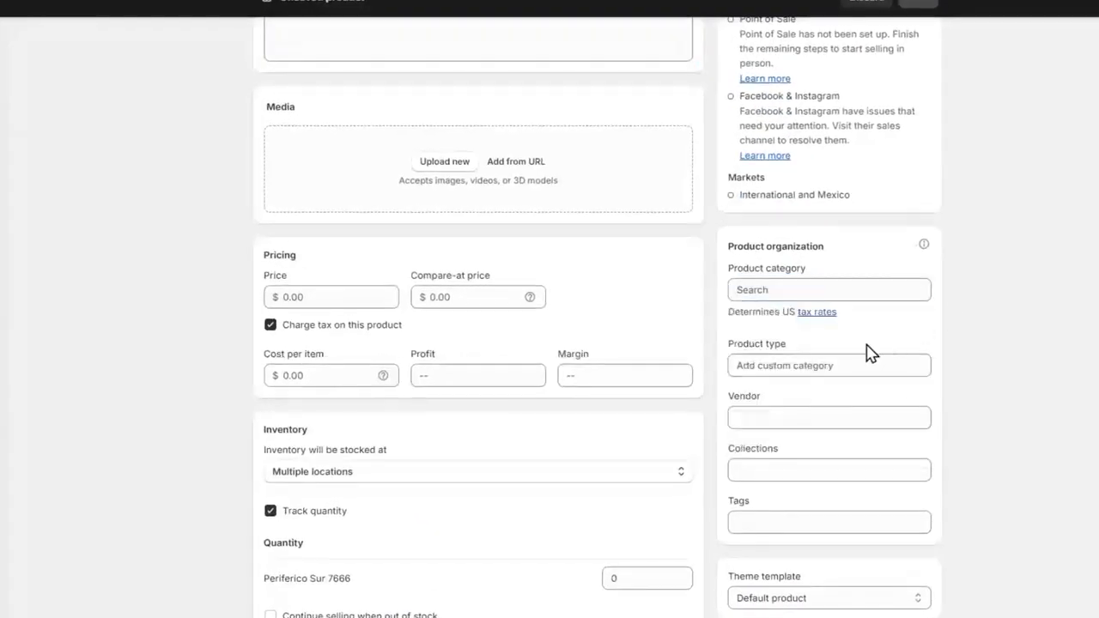
pyautogui.click(811, 416)
pyautogui.click(960, 433)
pyautogui.click(841, 476)
pyautogui.click(989, 474)
pyautogui.click(868, 525)
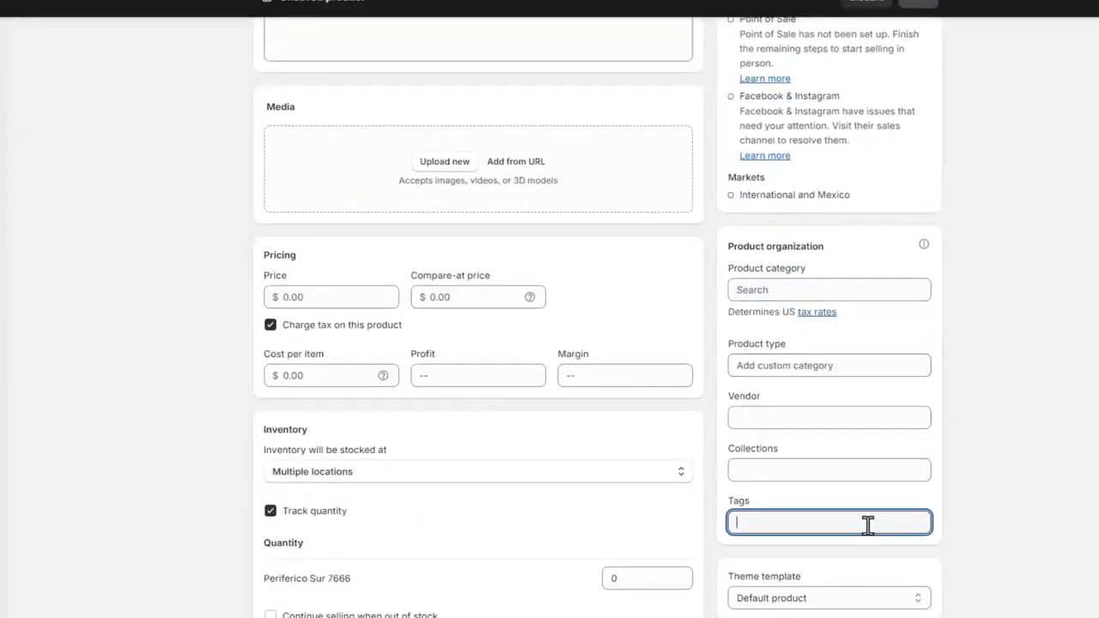
pyautogui.scroll(3, 911, 533)
pyautogui.scroll(-8, 1020, 335)
pyautogui.click(1022, 336)
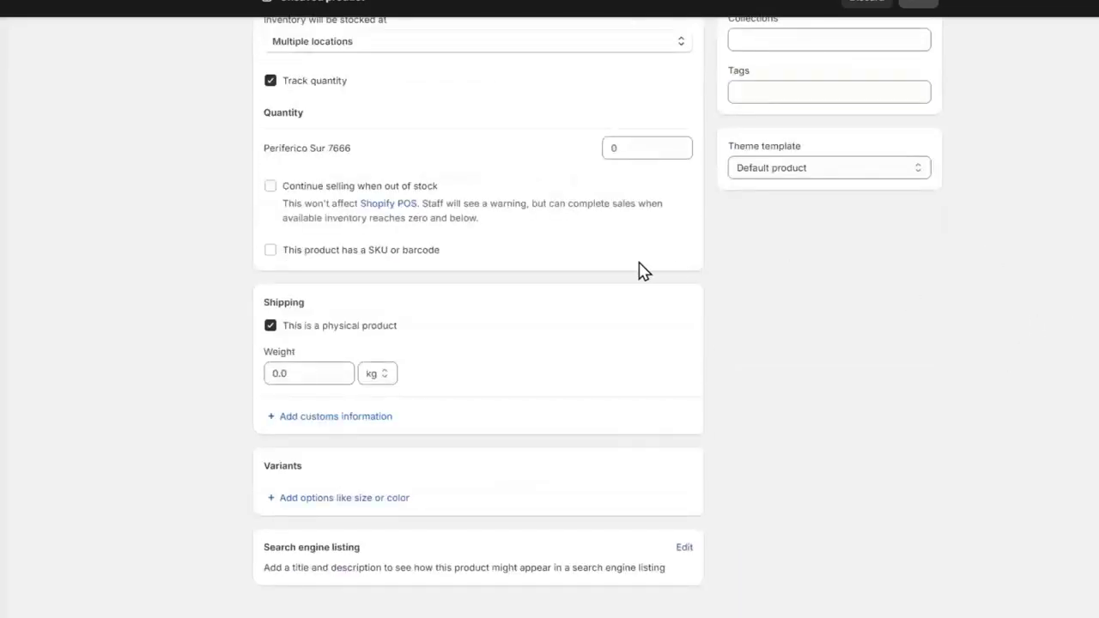
pyautogui.scroll(6, 260, 104)
pyautogui.scroll(3, 260, 105)
pyautogui.click(260, 45)
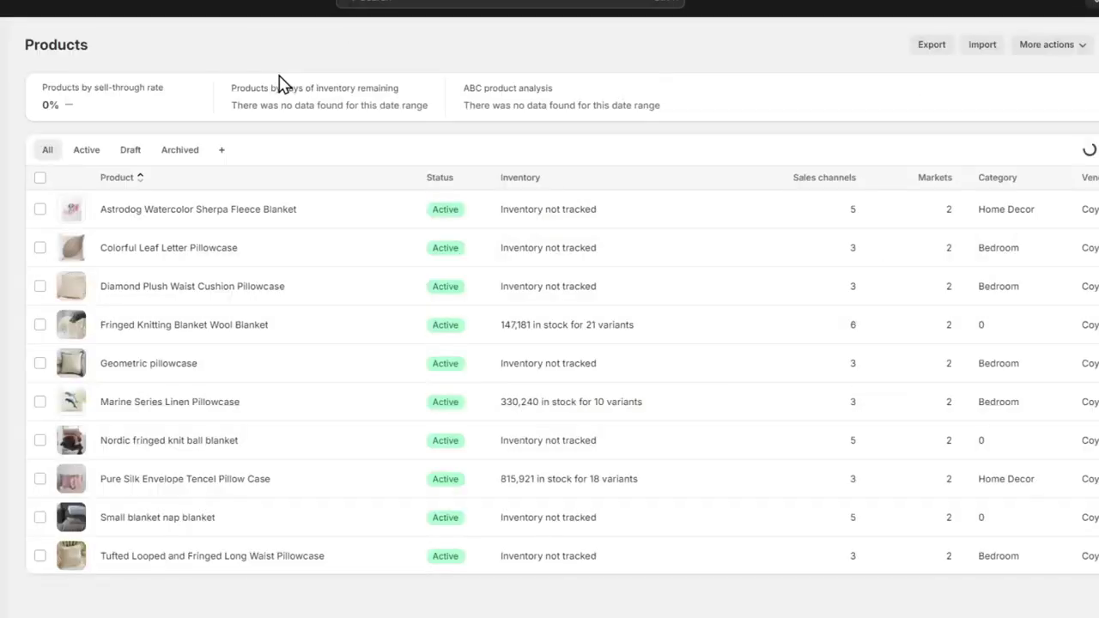
# - Open the Fringed Knitting Blanket Wool Blanket product, keep its theme template on Default product, and open that template in the theme editor
pyautogui.click(183, 326)
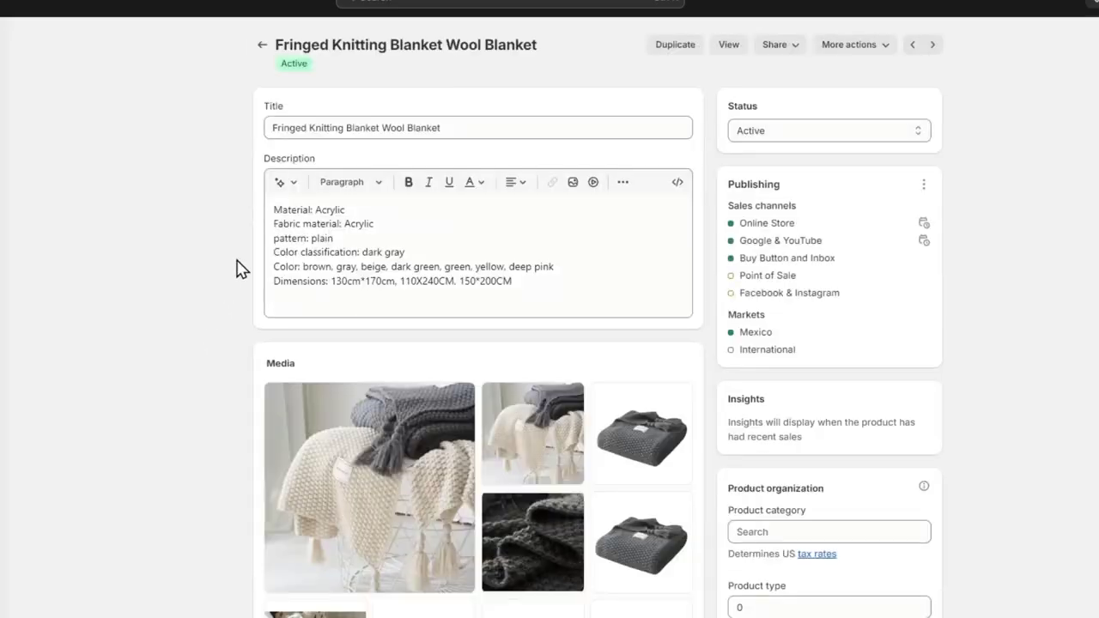
pyautogui.scroll(-5, 429, 287)
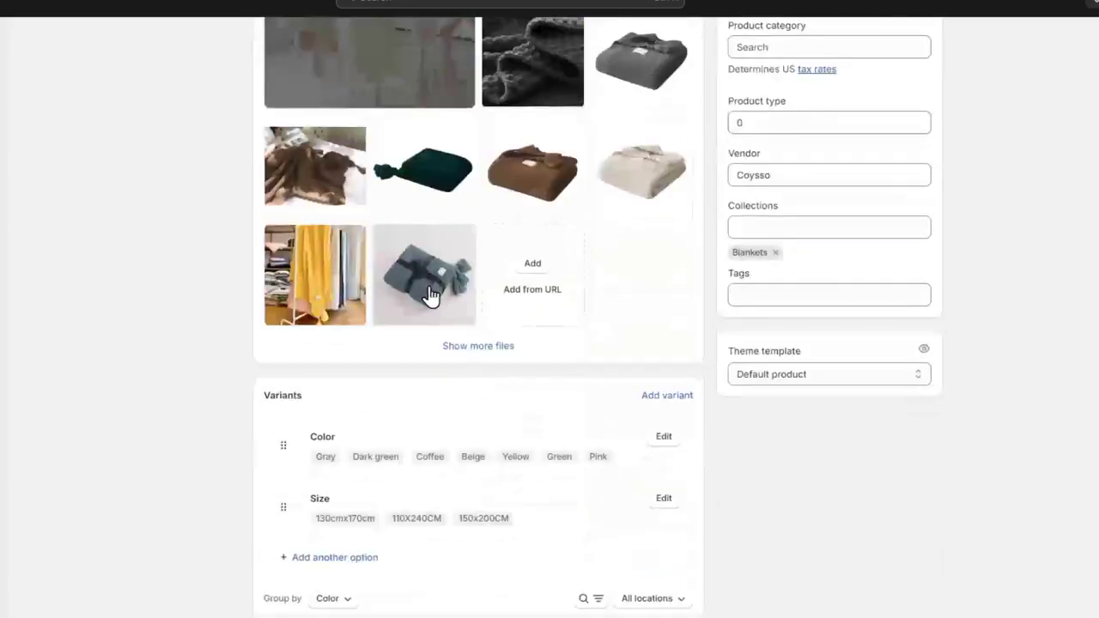
pyautogui.moveTo(743, 353); pyautogui.dragTo(853, 358)
pyautogui.click(838, 375)
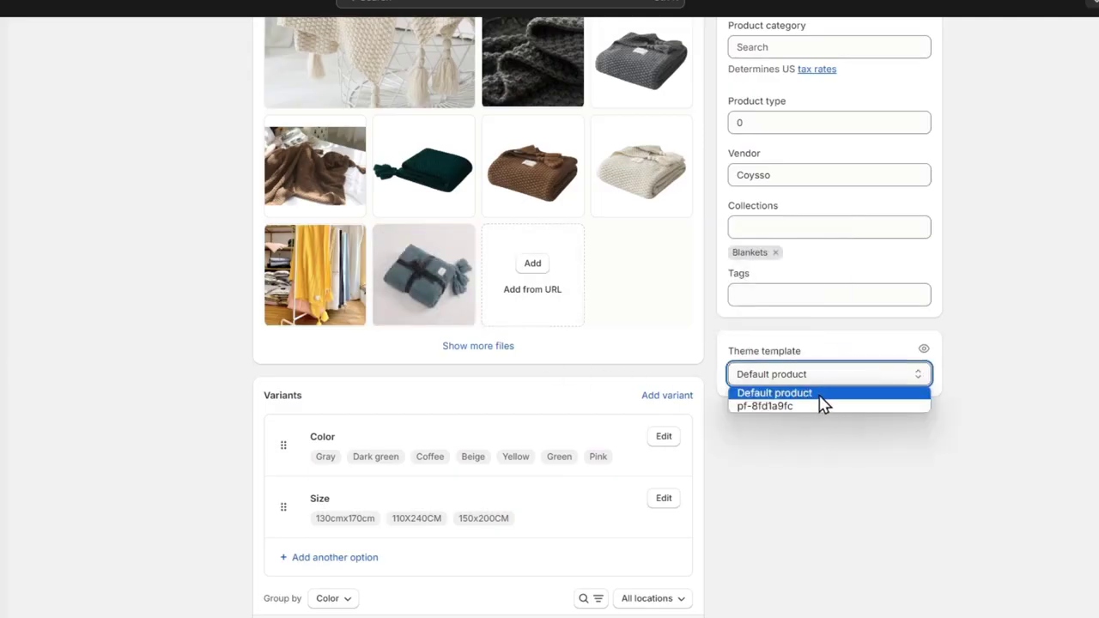
pyautogui.click(818, 395)
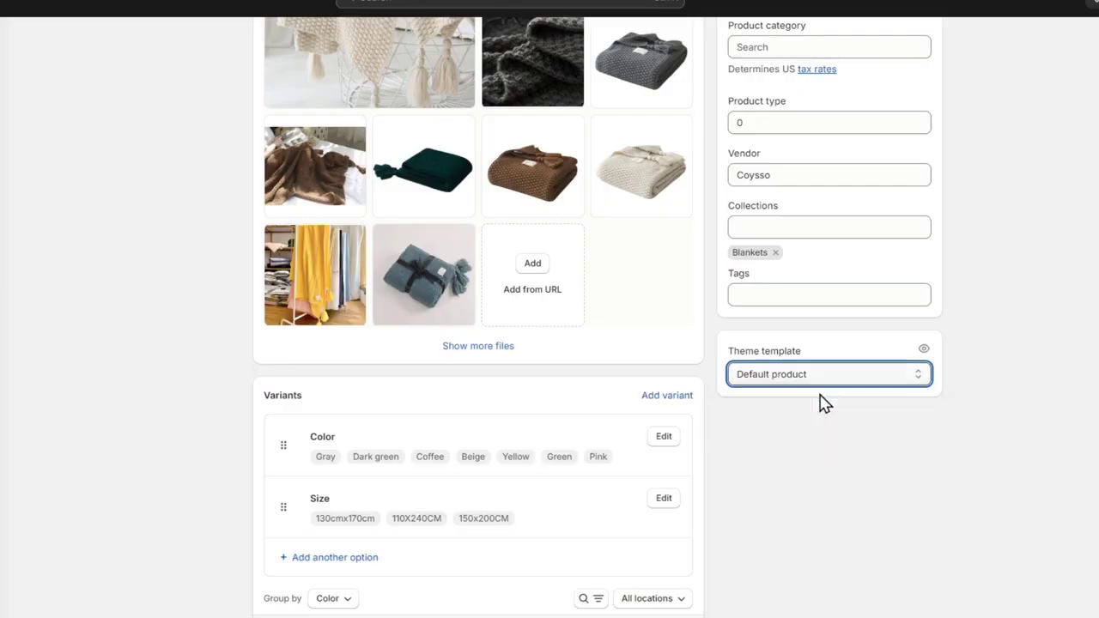
pyautogui.click(922, 351)
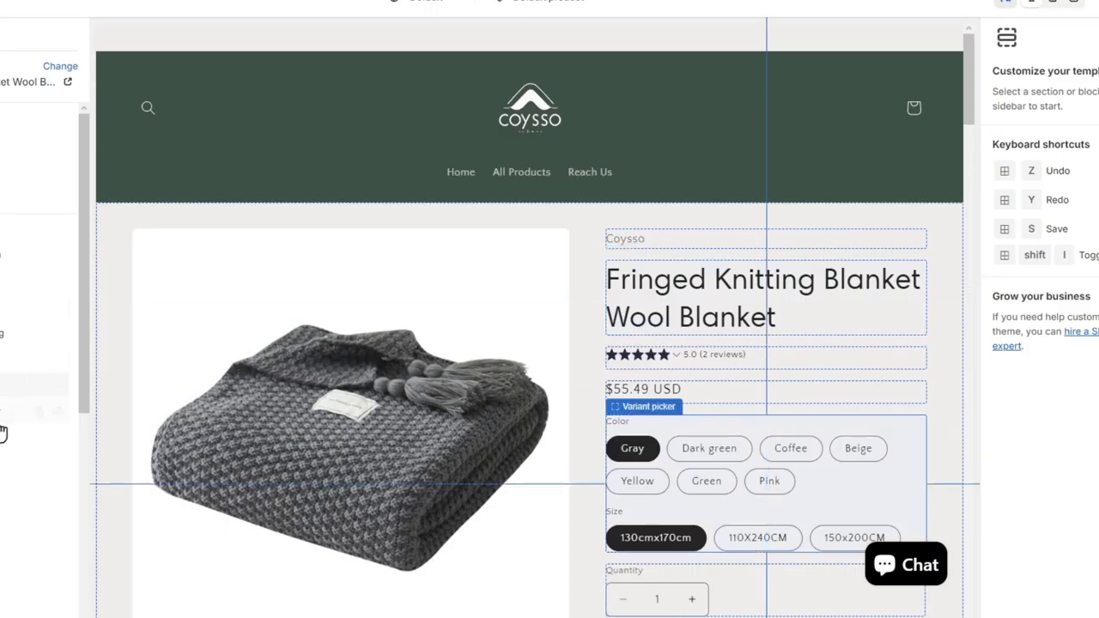
# - Examine the Default product template's sections in the preview, from the product information down to the footer
pyautogui.scroll(-15, 907, 569)
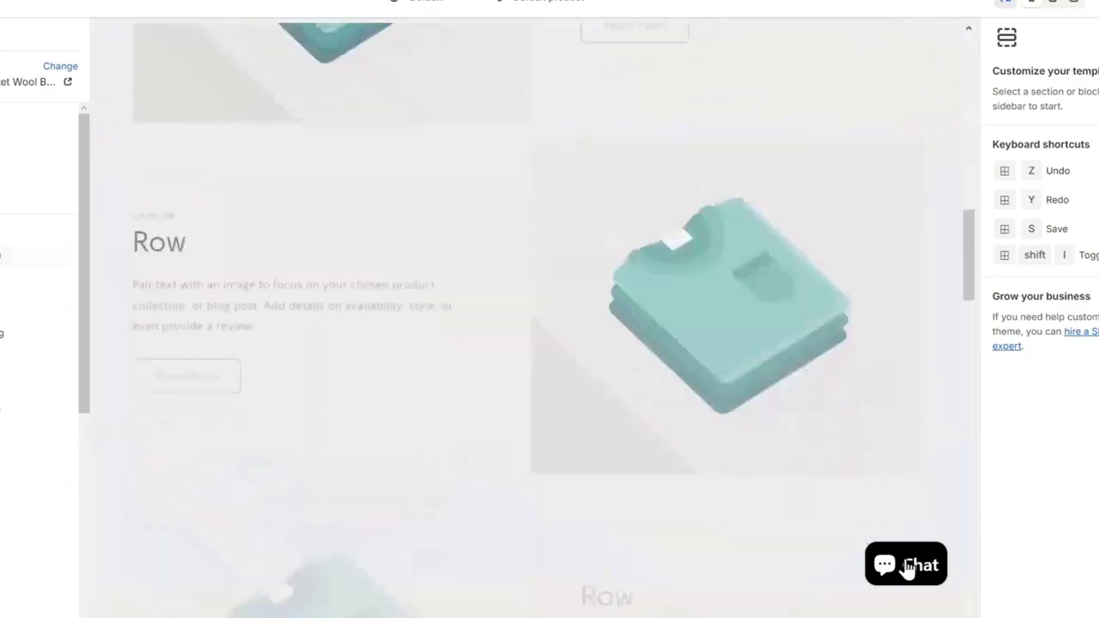
pyautogui.scroll(-8, 862, 528)
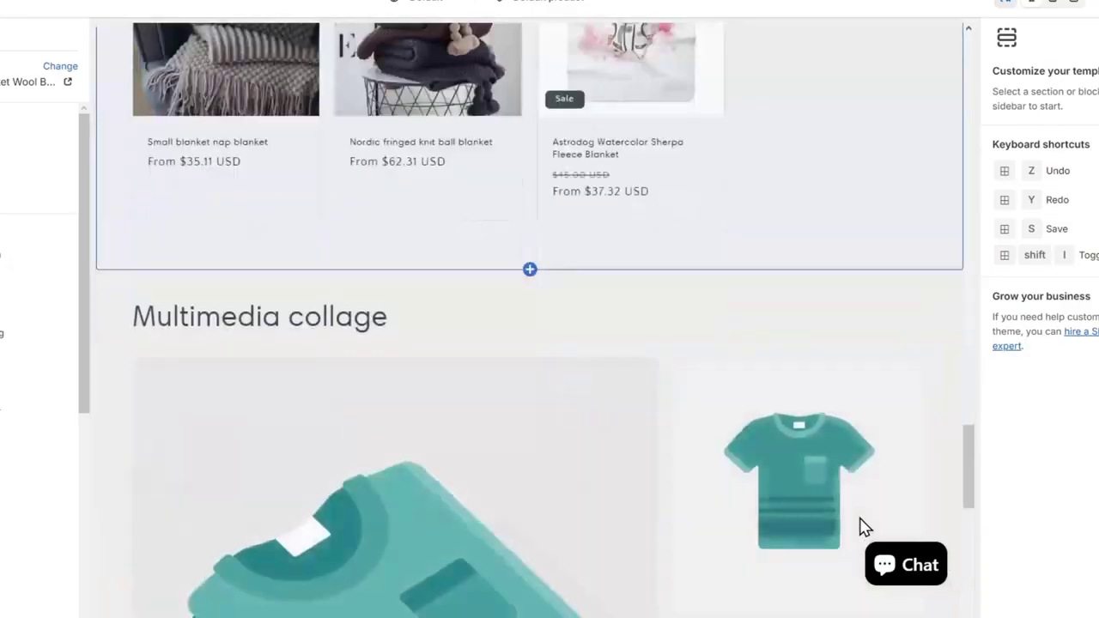
pyautogui.scroll(14, 859, 524)
pyautogui.scroll(-10, 859, 518)
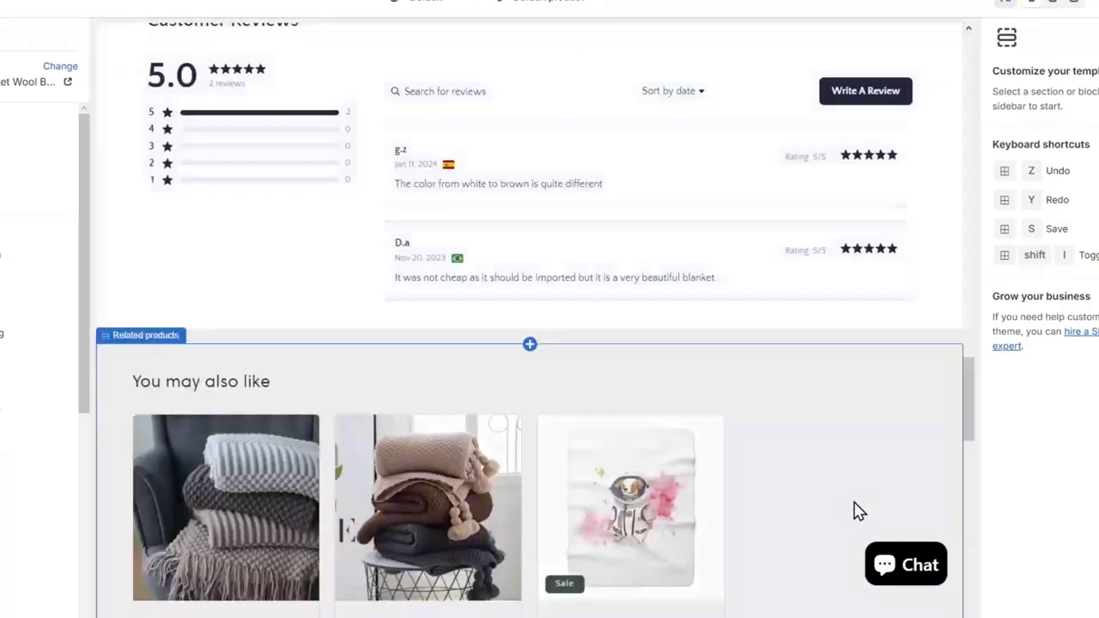
pyautogui.scroll(3, 858, 511)
pyautogui.scroll(-5, 859, 510)
pyautogui.scroll(-5, 852, 501)
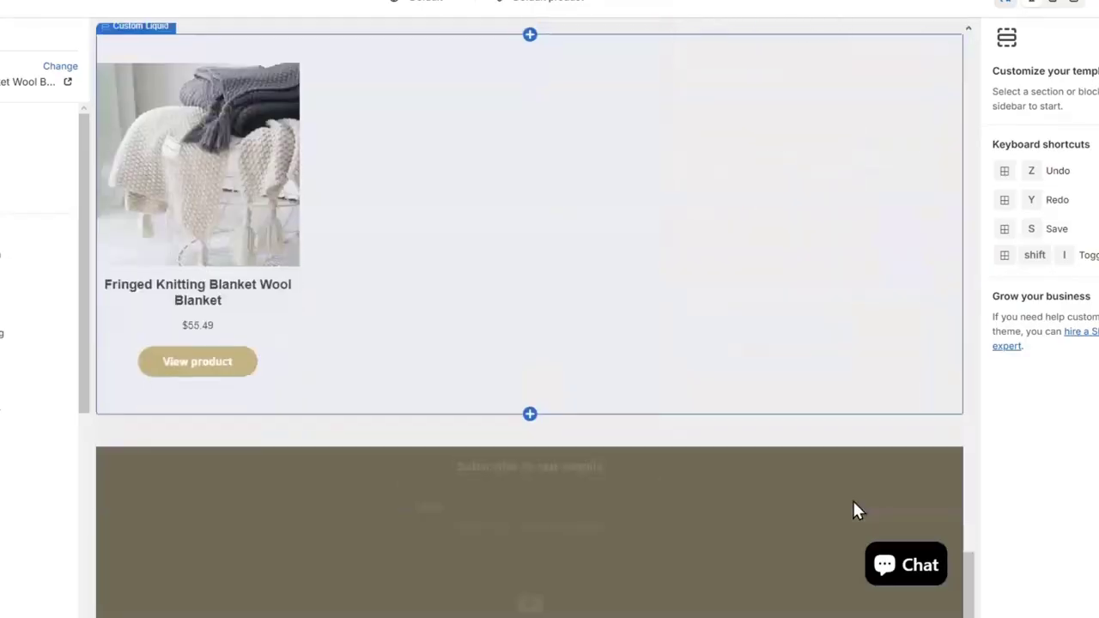
# - Delete the Multimedia collage section from the Default product template
pyautogui.scroll(8, 853, 500)
pyautogui.click(850, 318)
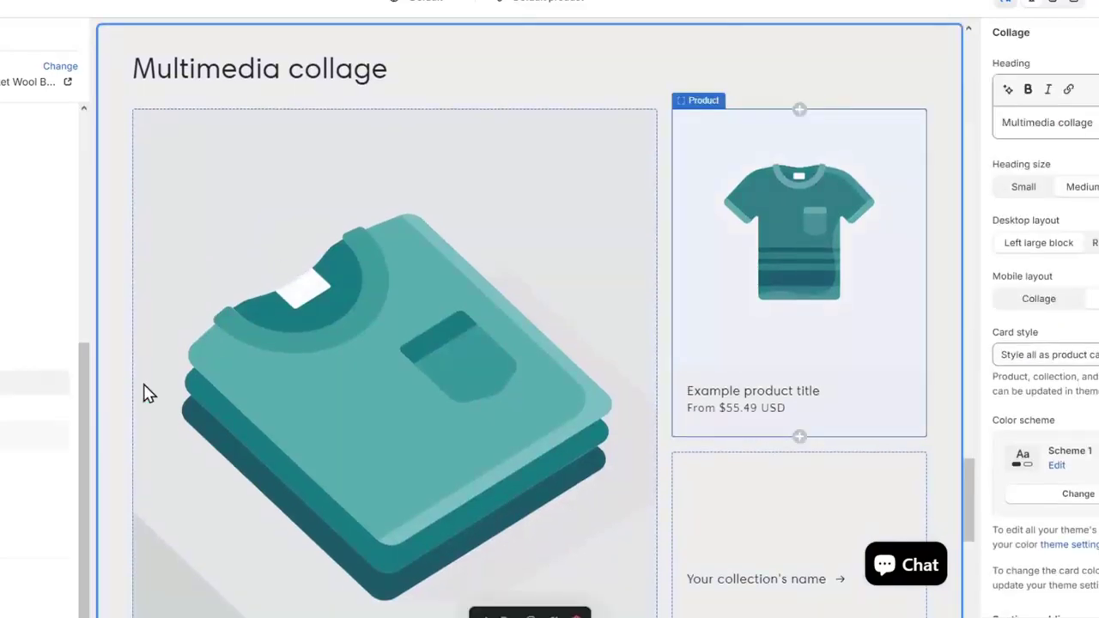
pyautogui.click(578, 615)
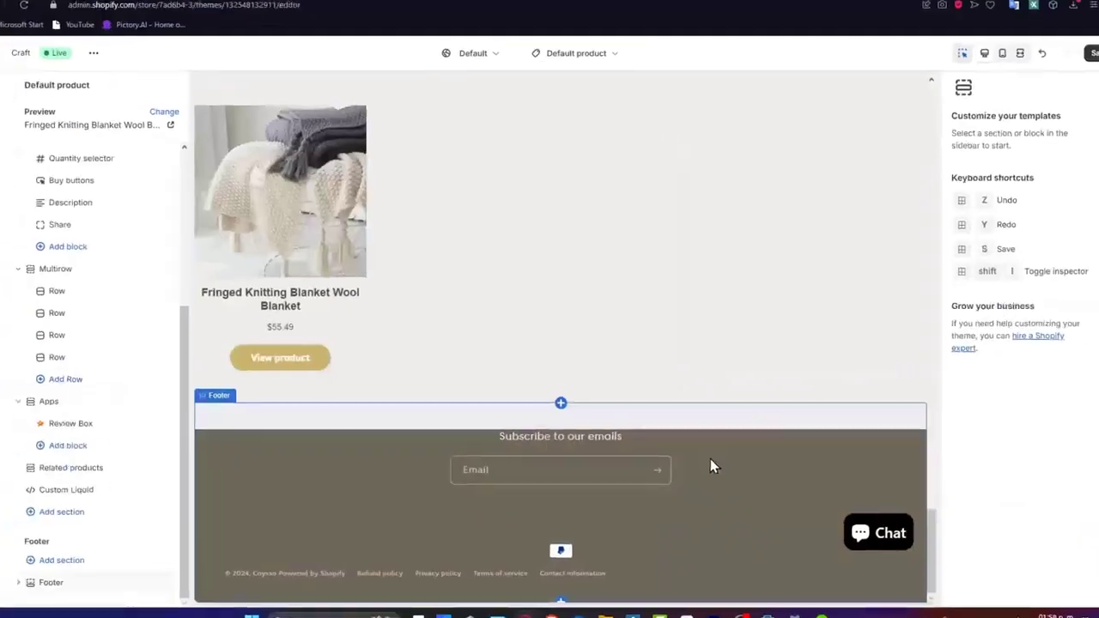
# - Delete the Multirow section with its placeholder rows from the Default product template
pyautogui.scroll(9, 736, 409)
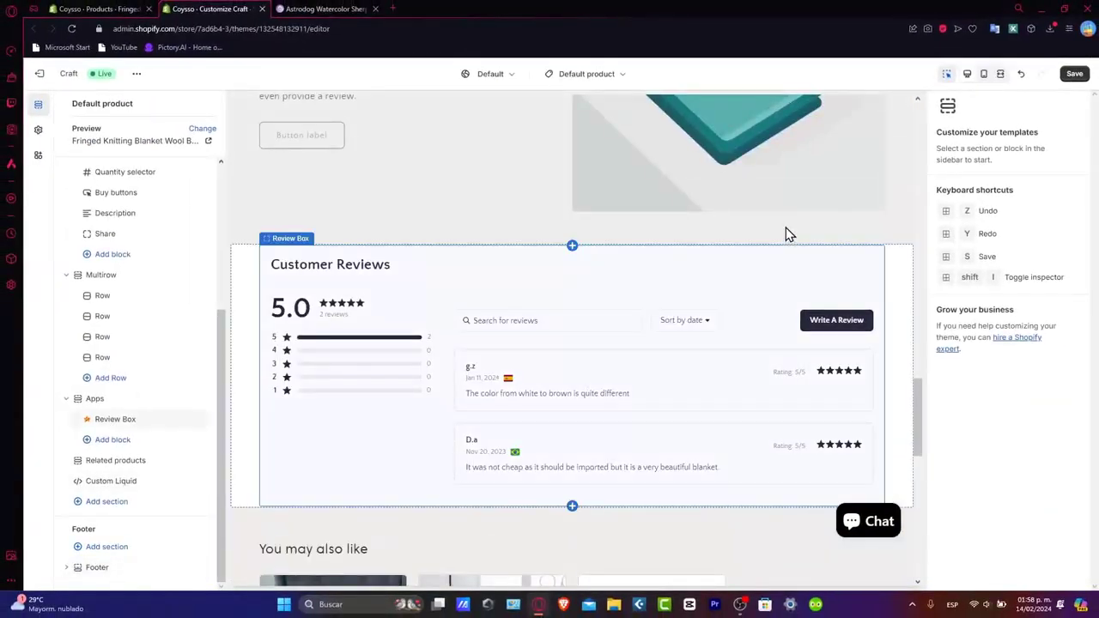
pyautogui.scroll(8, 788, 234)
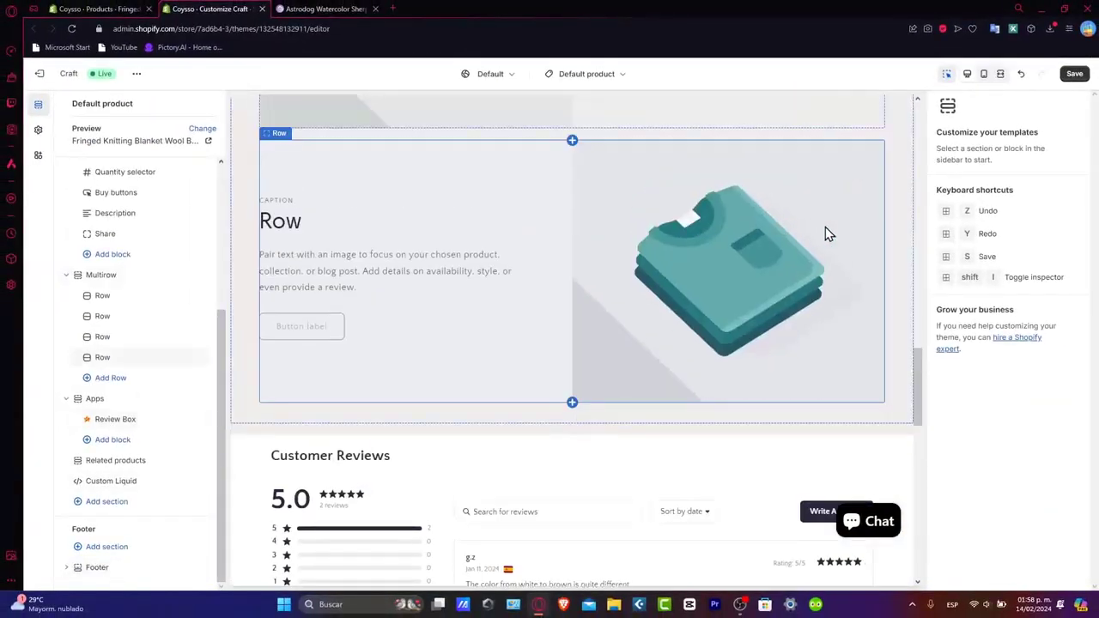
pyautogui.click(887, 248)
pyautogui.click(905, 300)
pyautogui.scroll(2, 903, 300)
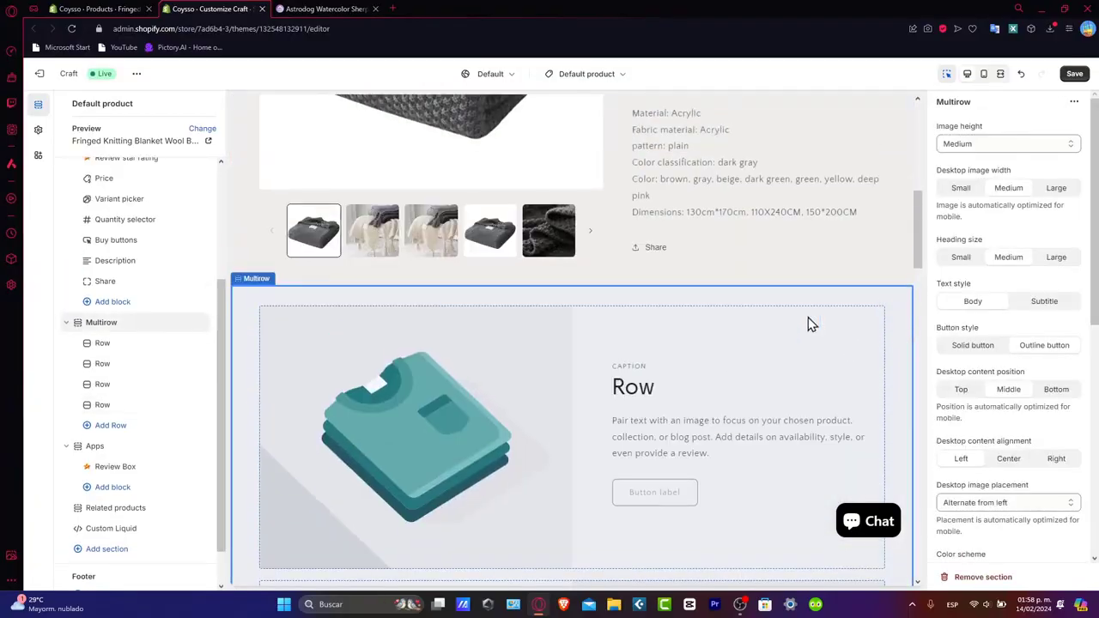
pyautogui.scroll(3, 839, 256)
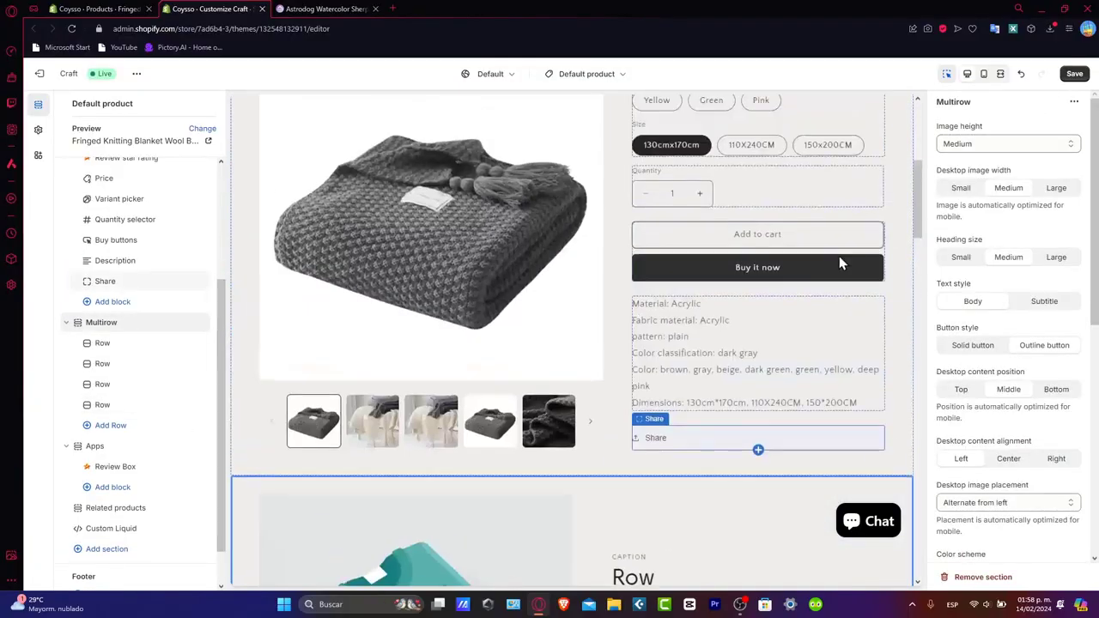
pyautogui.scroll(-3, 839, 255)
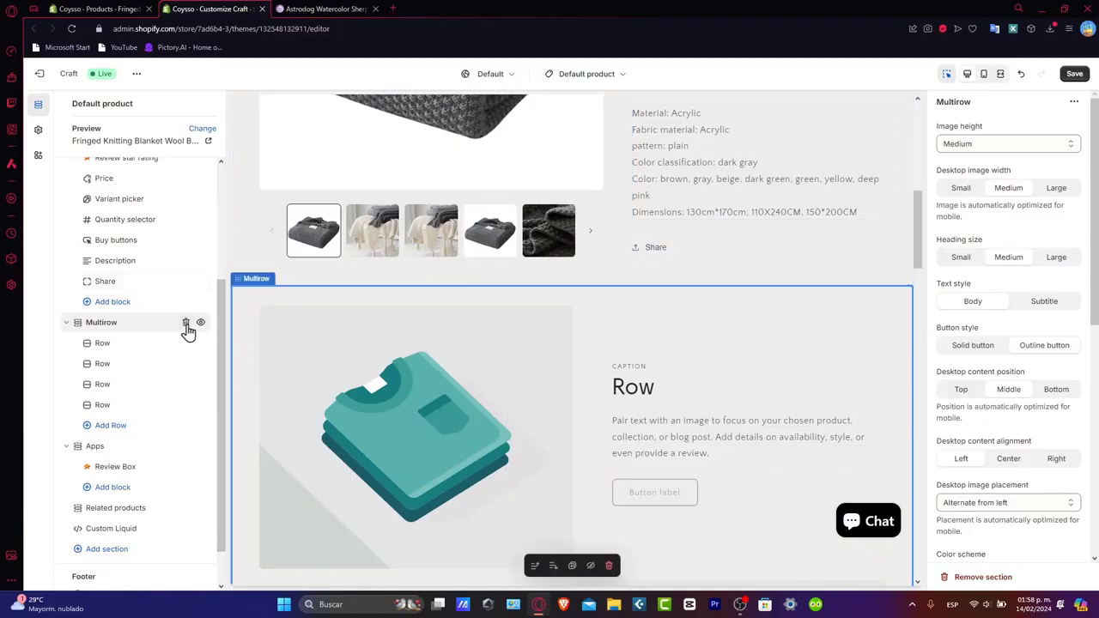
pyautogui.click(184, 324)
# - Check the cleaned-up product page in the preview and save the template changes
pyautogui.scroll(10, 633, 321)
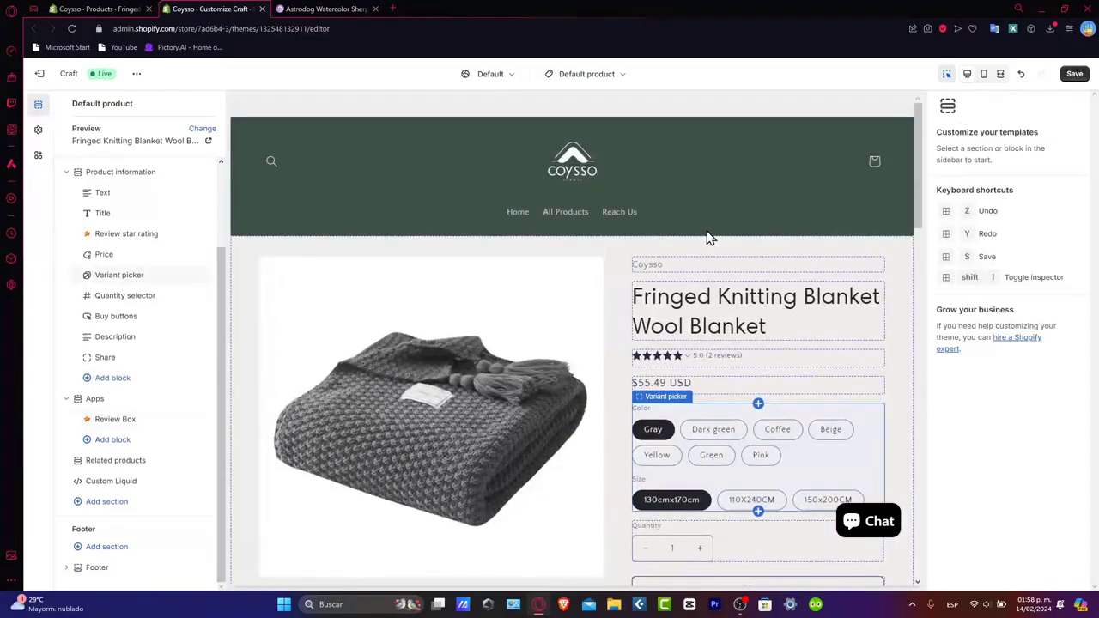
pyautogui.scroll(-7, 704, 240)
pyautogui.scroll(5, 704, 240)
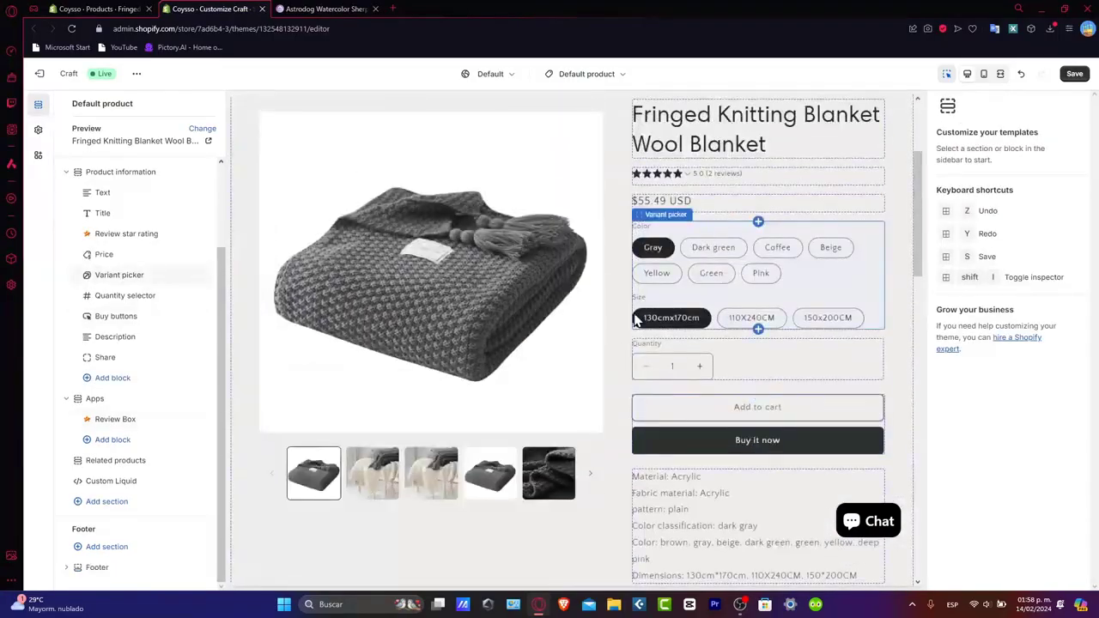
pyautogui.scroll(2, 636, 320)
pyautogui.click(1073, 73)
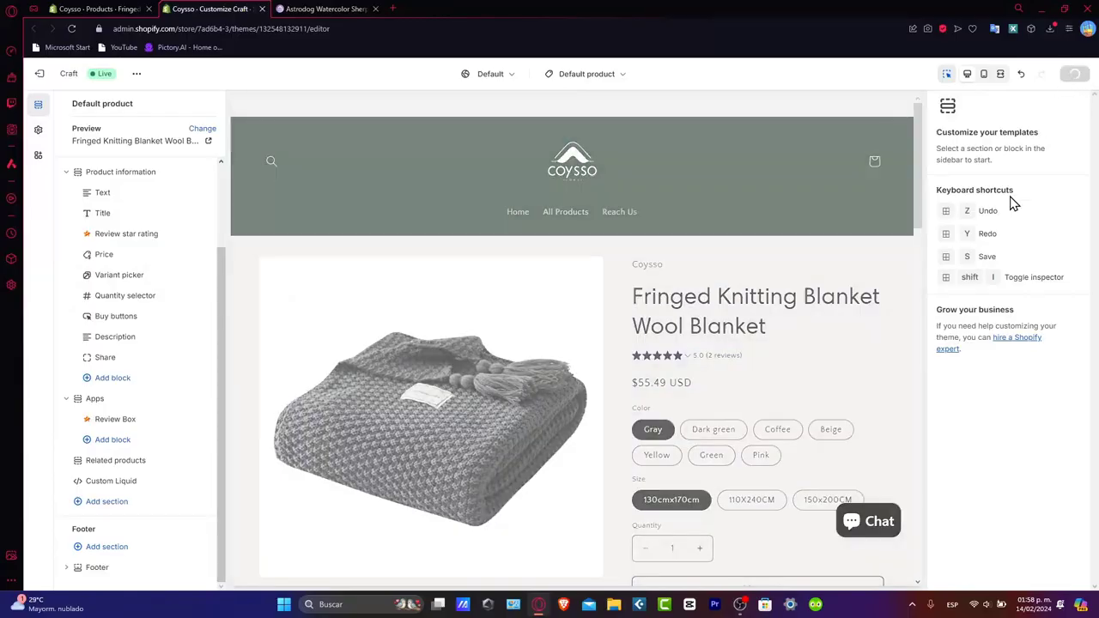
# - Create a new product template named Product Template 2 based on the Default product template
pyautogui.click(612, 77)
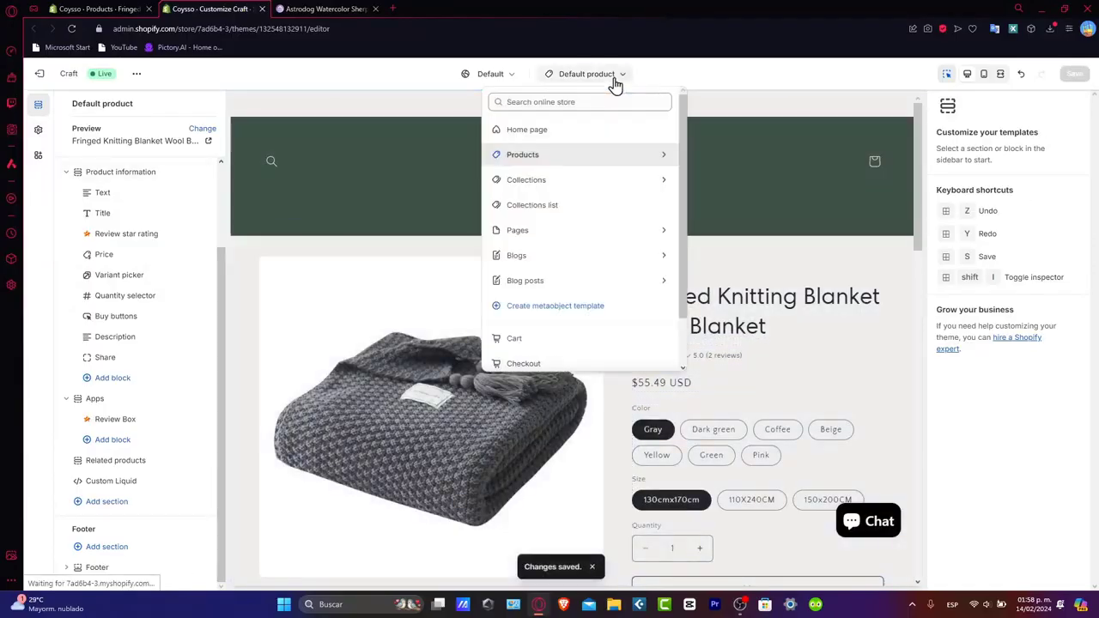
pyautogui.click(577, 156)
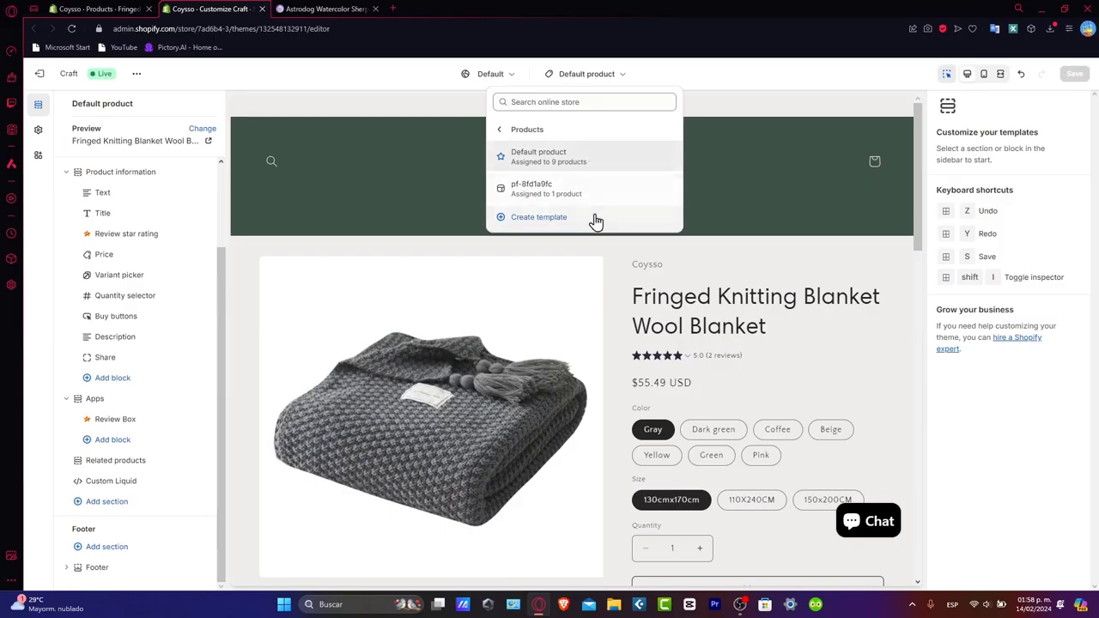
pyautogui.click(554, 229)
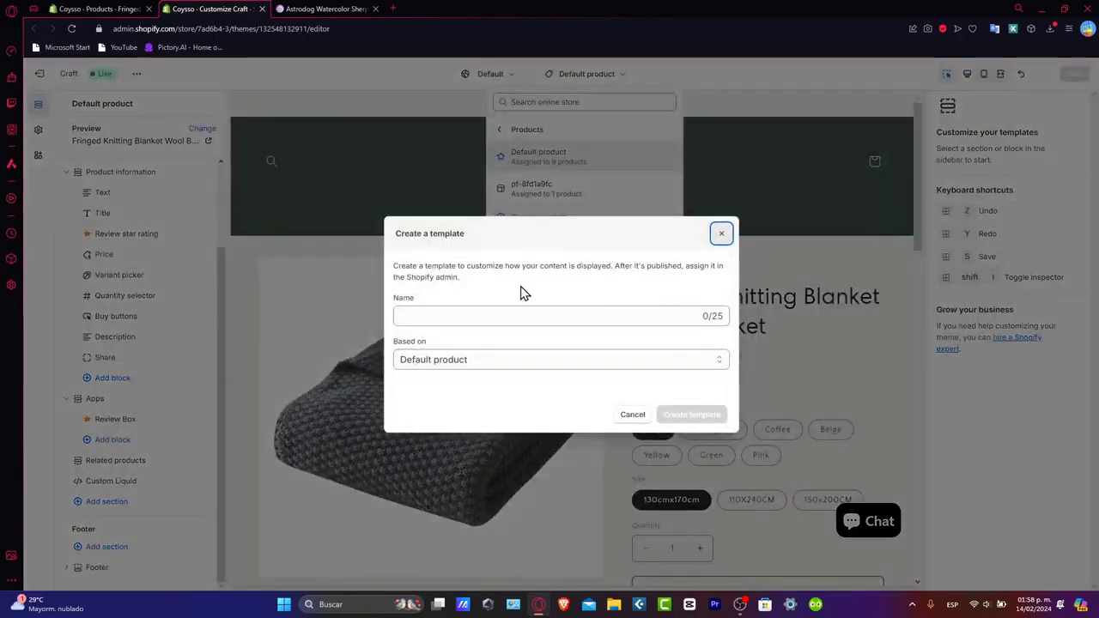
pyautogui.click(504, 315)
pyautogui.write('Por')
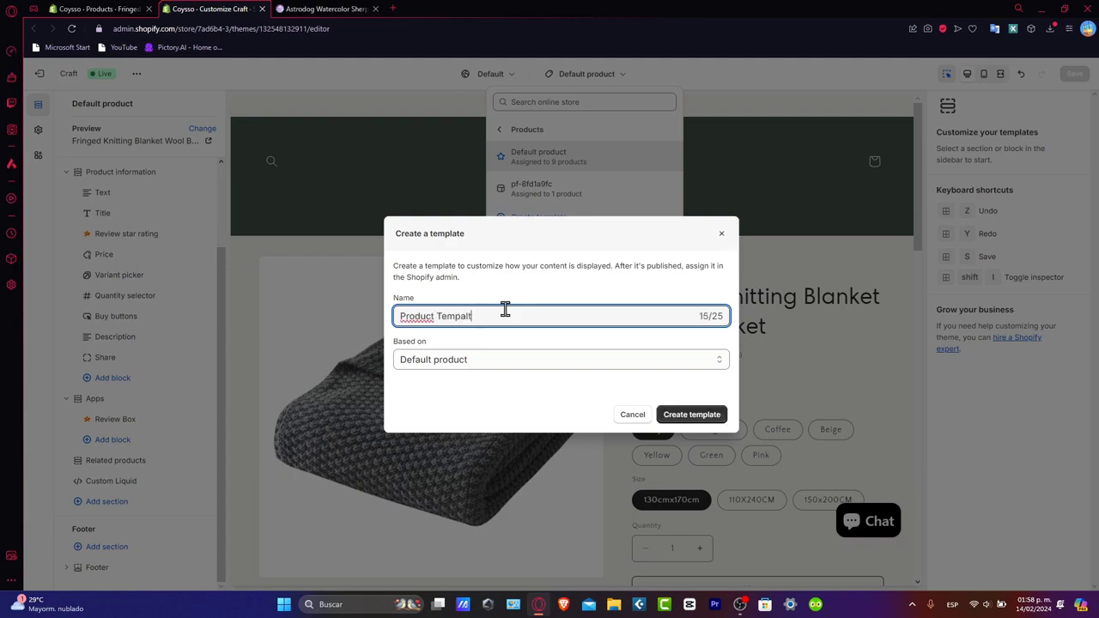
pyautogui.click(440, 361)
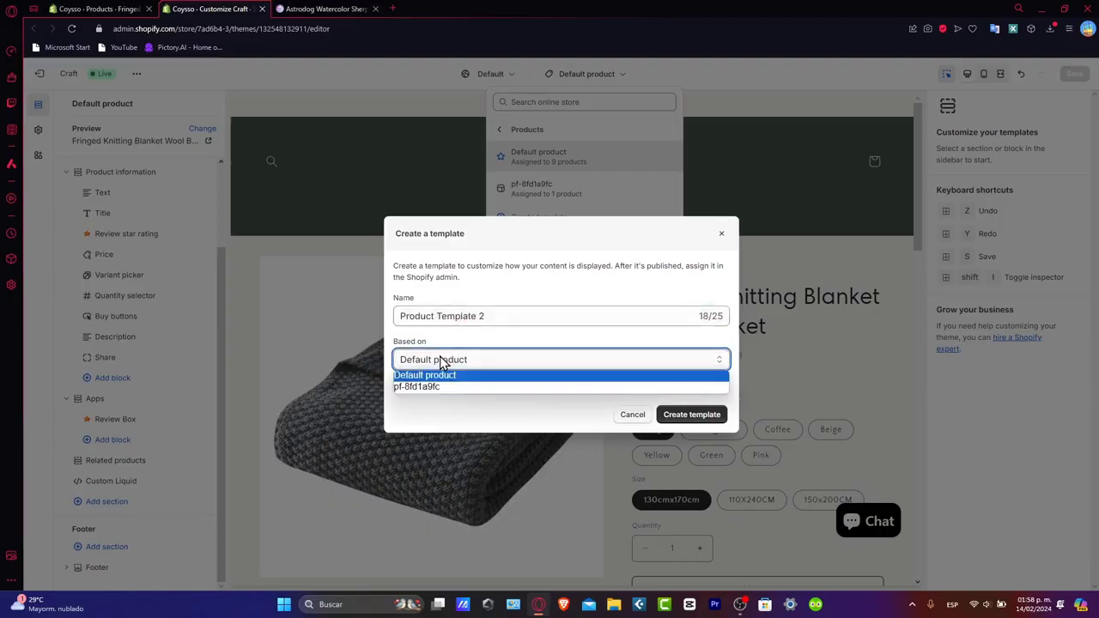
pyautogui.click(451, 376)
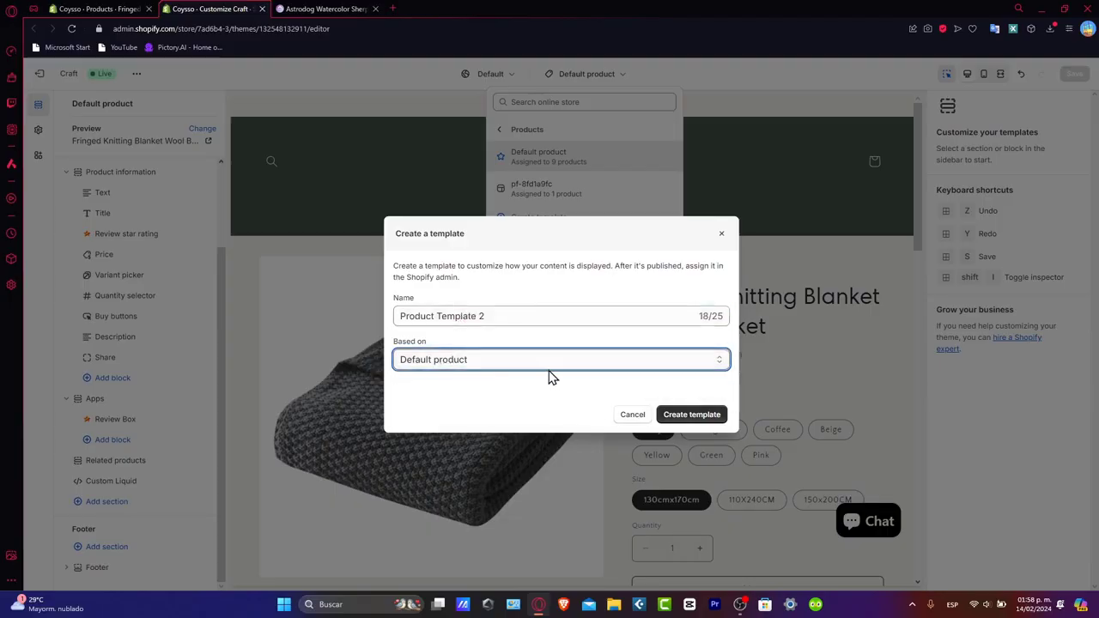
pyautogui.click(682, 419)
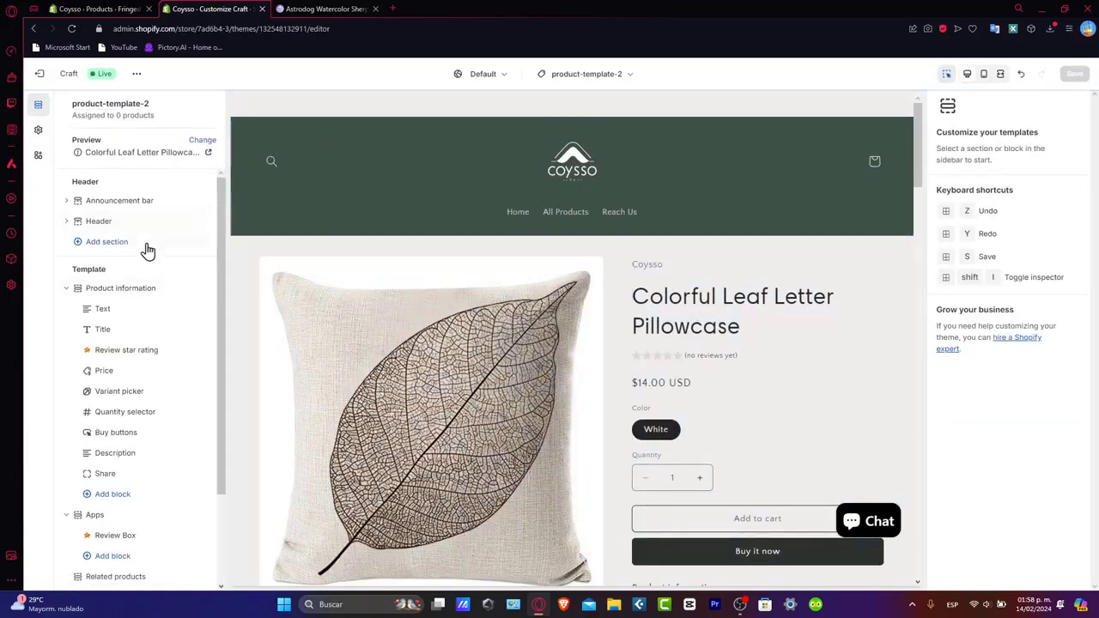
# - Set the Product information section's media fit to Fill and its desktop media position to Right
pyautogui.scroll(-5, 598, 375)
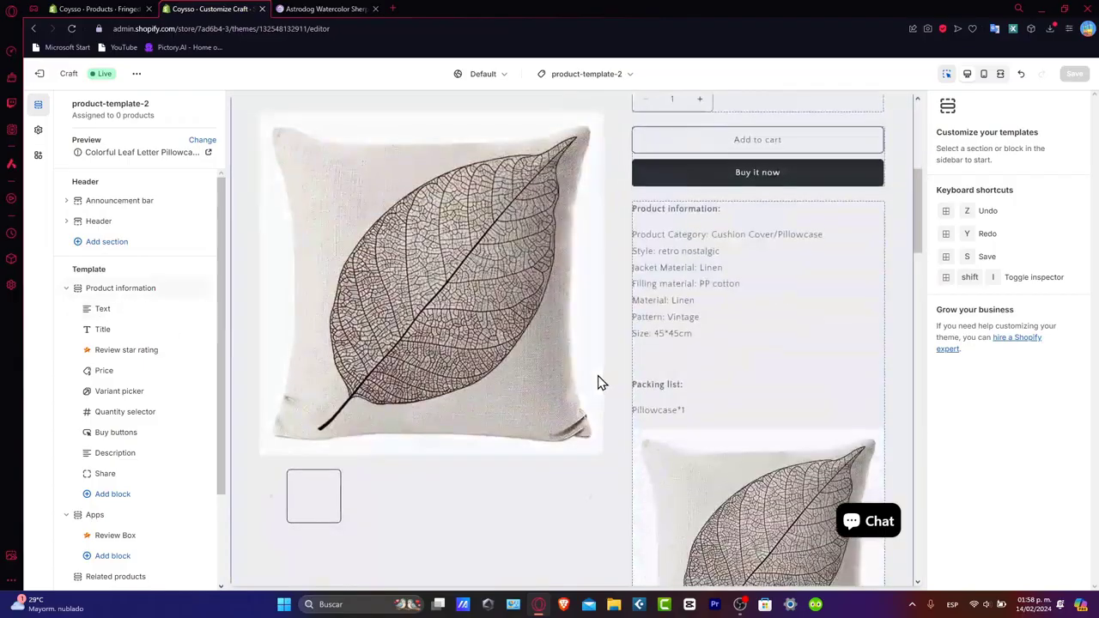
pyautogui.scroll(-5, 598, 356)
pyautogui.scroll(20, 595, 353)
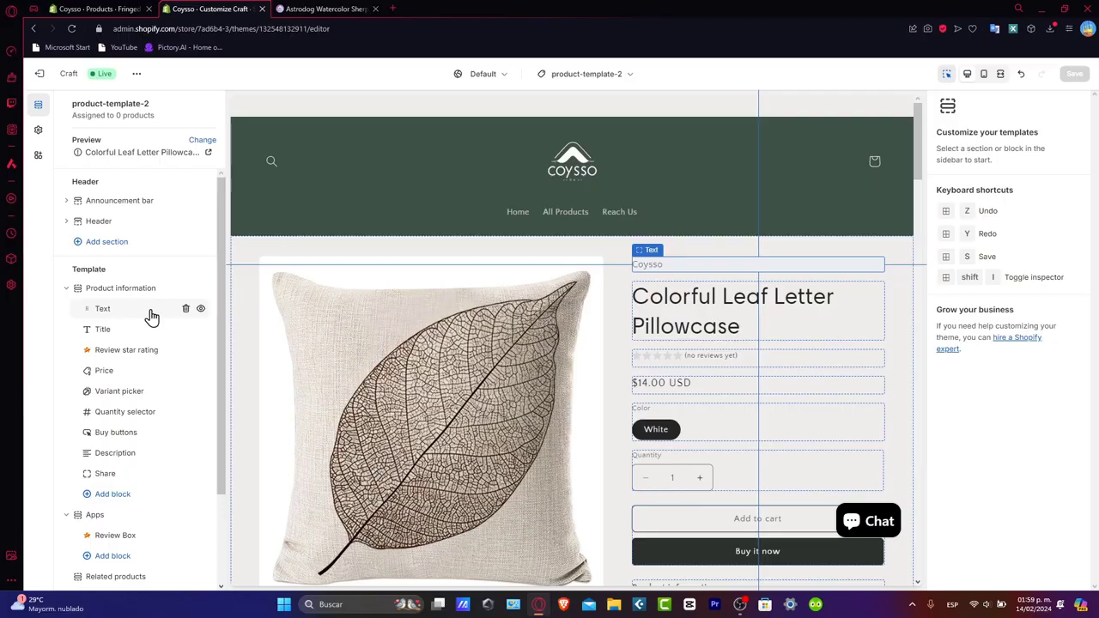
pyautogui.click(284, 256)
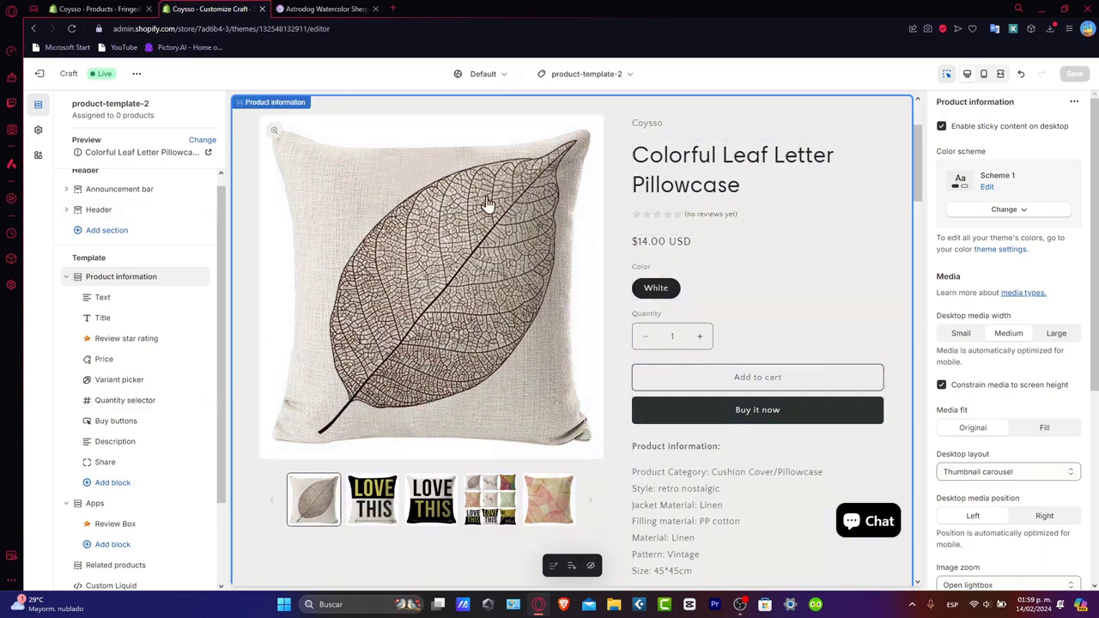
pyautogui.scroll(-2, 1034, 253)
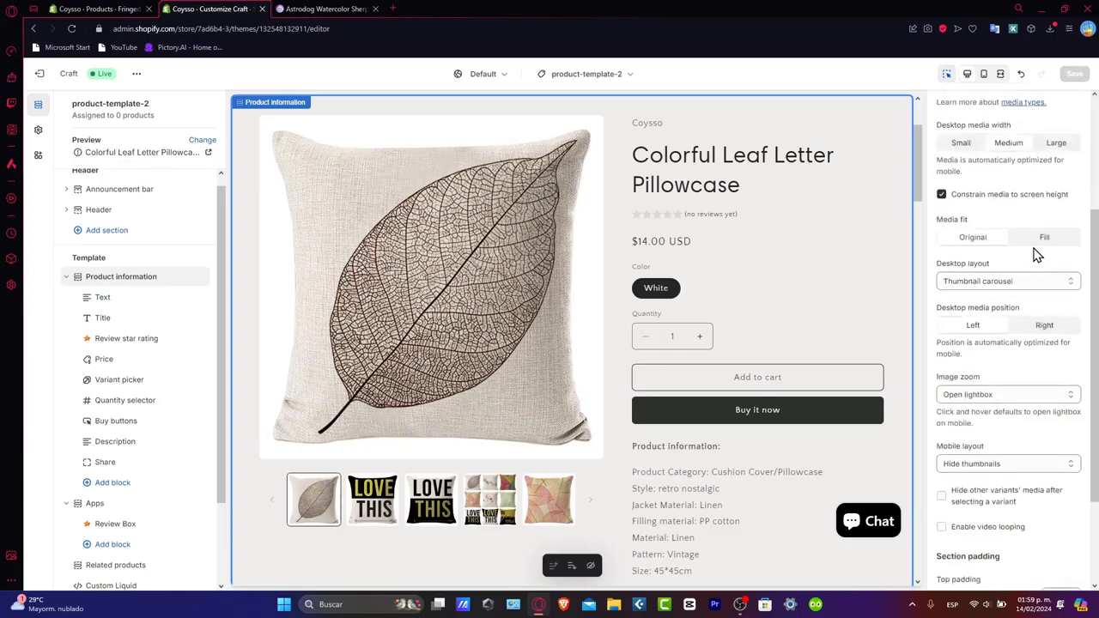
pyautogui.scroll(2, 1004, 146)
pyautogui.scroll(-2, 1008, 197)
pyautogui.click(1030, 240)
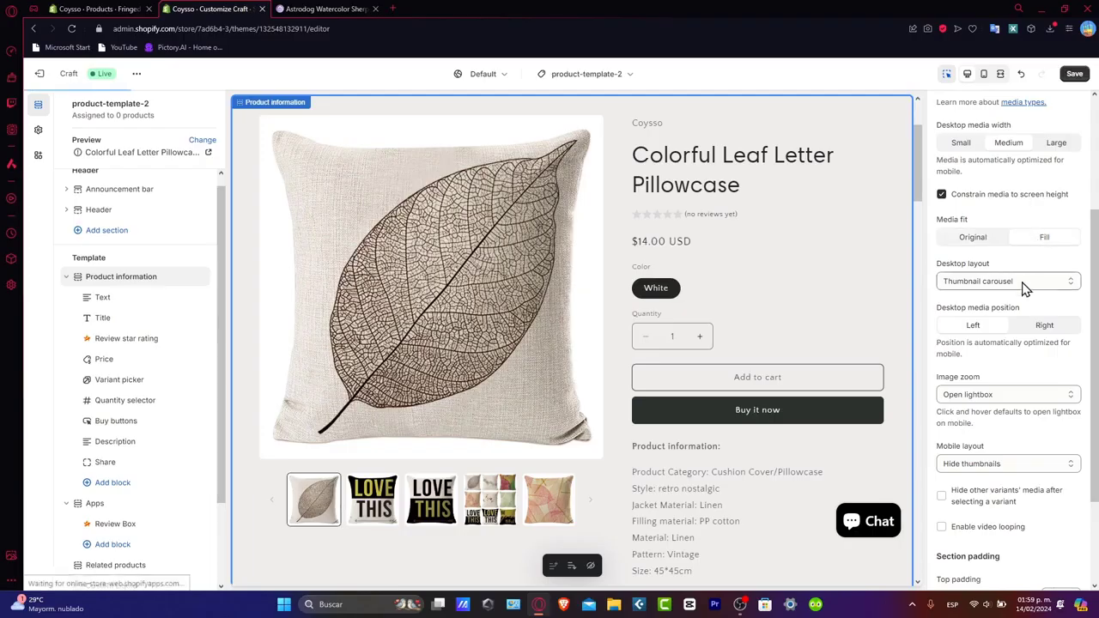
pyautogui.click(1021, 329)
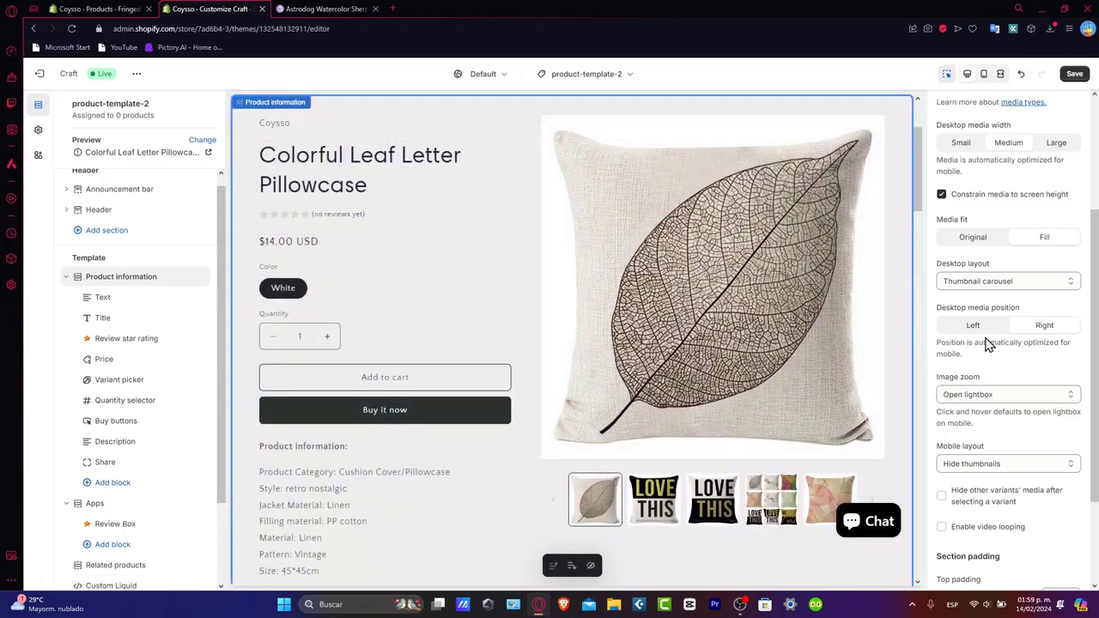
# - Set the Product information section's desktop layout to 2 columns and its image zoom to Click and hover
pyautogui.click(1009, 282)
pyautogui.click(986, 306)
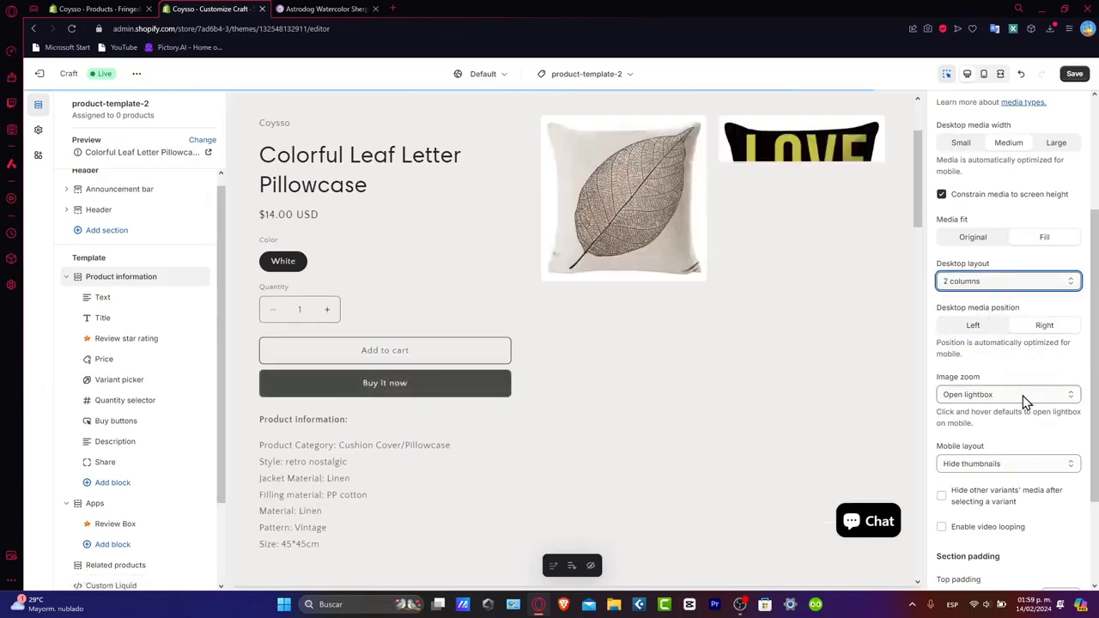
pyautogui.click(1022, 396)
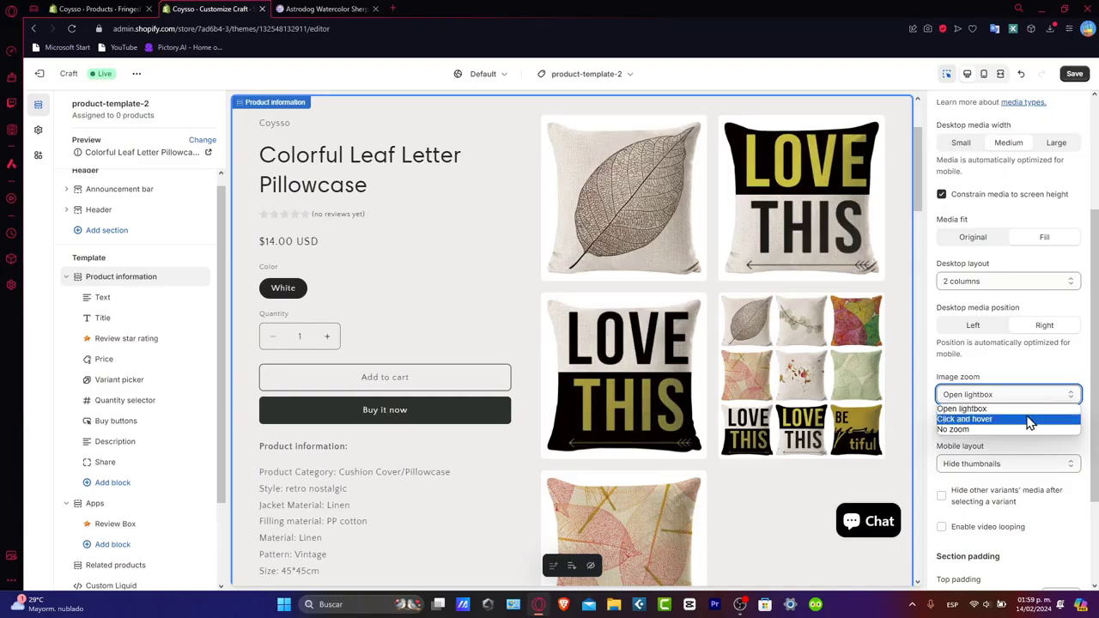
pyautogui.click(1027, 419)
# - Strip the template by removing the Apps and Custom Liquid sections and hiding Product information and Related products
pyautogui.scroll(-2, 1030, 429)
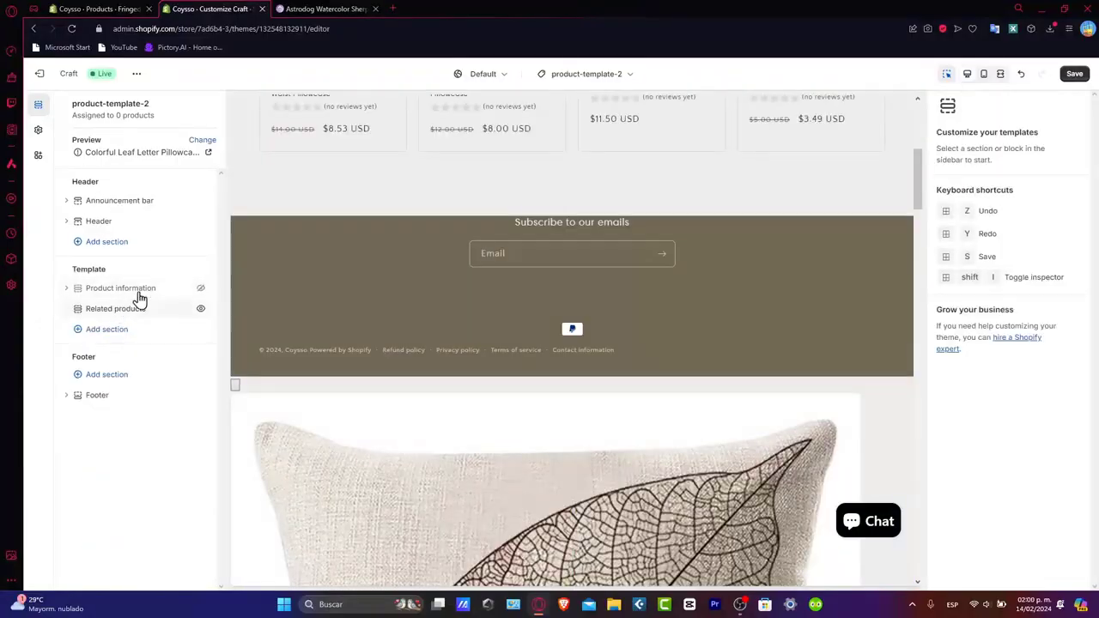
pyautogui.click(139, 308)
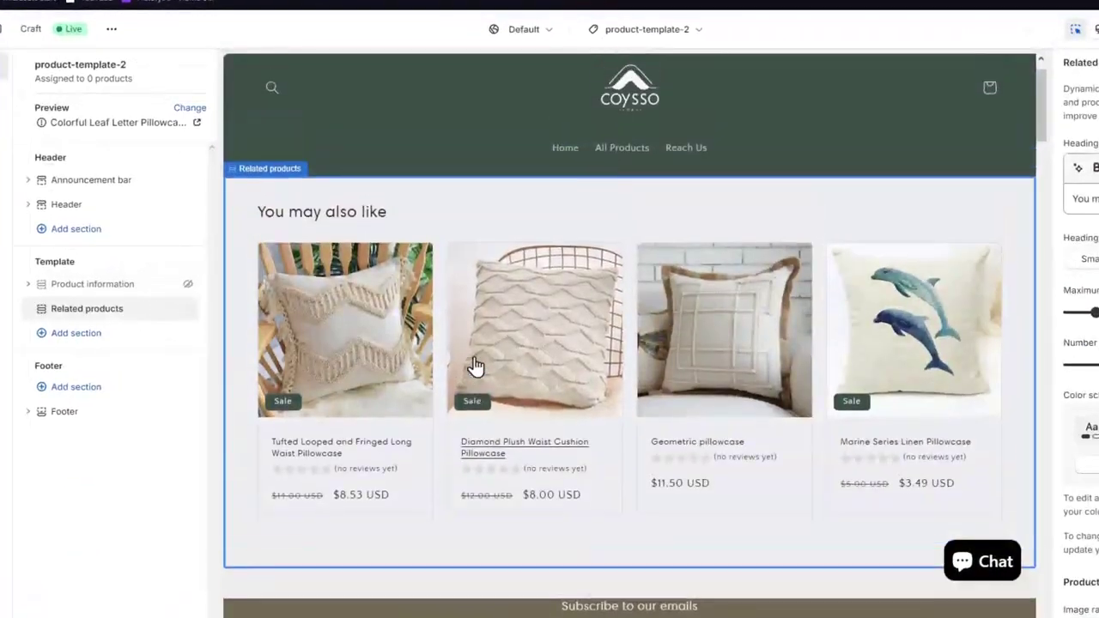
pyautogui.scroll(1, 476, 367)
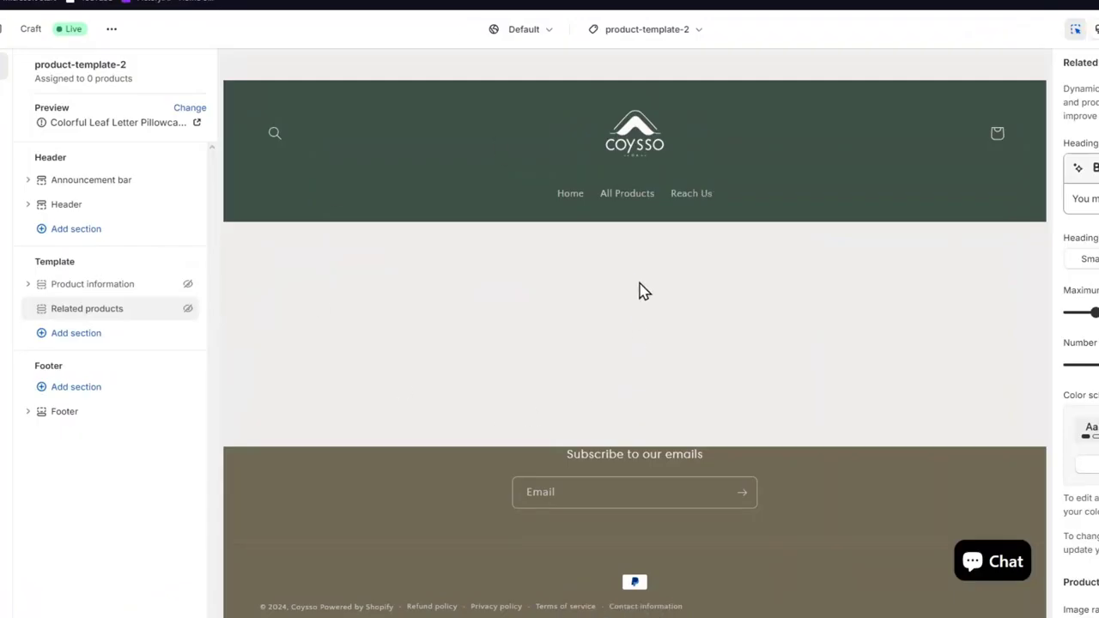
# - Add a Featured product section to the template below Related products
pyautogui.click(76, 333)
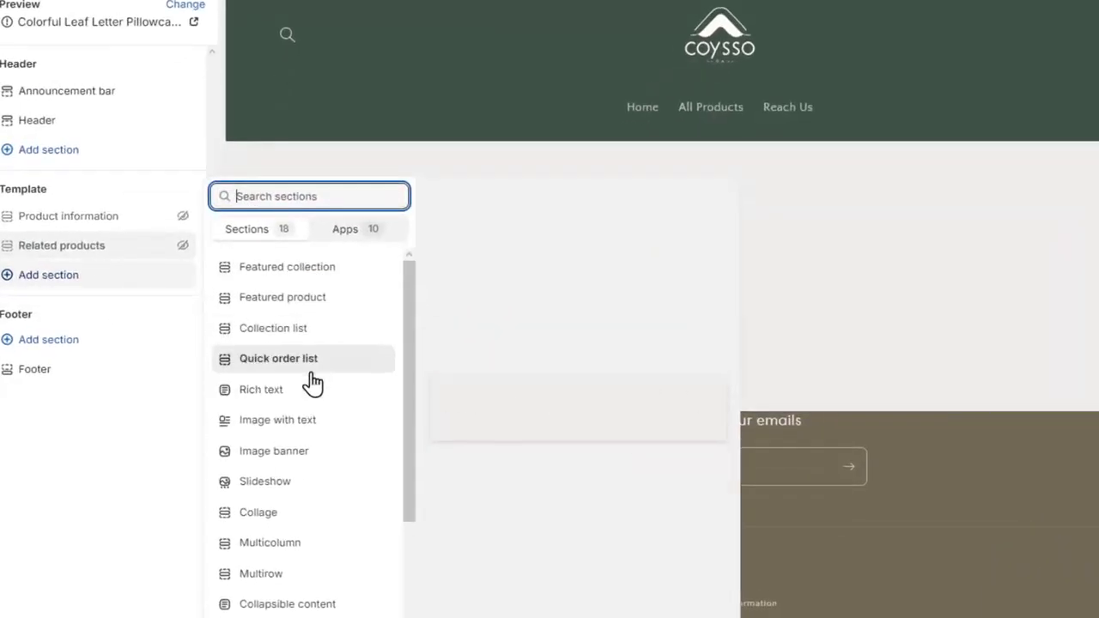
pyautogui.click(337, 299)
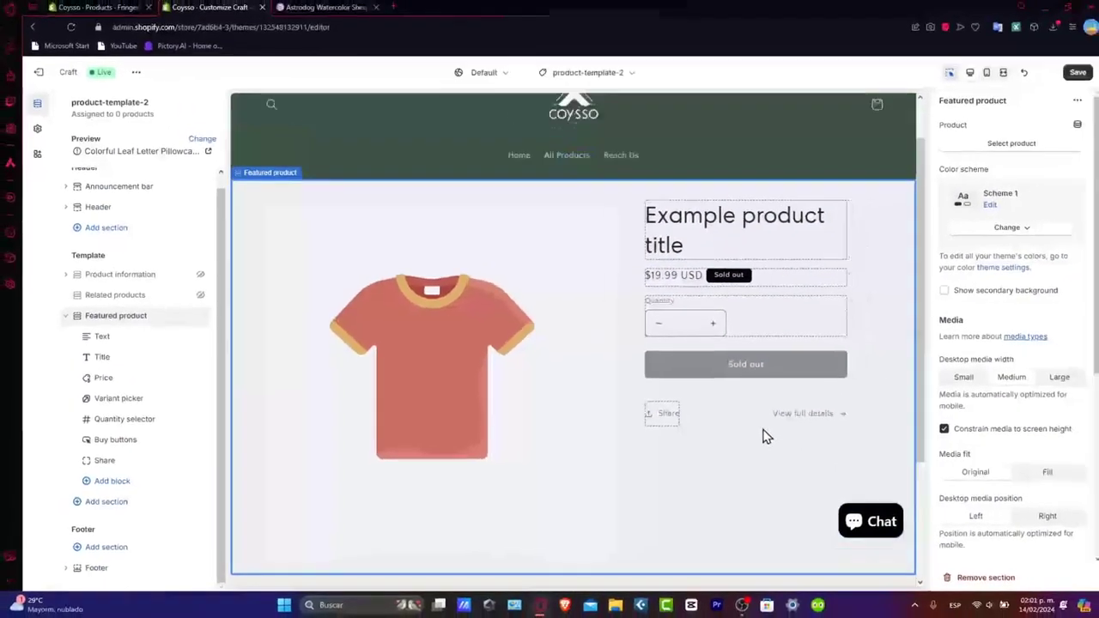
pyautogui.scroll(1, 763, 434)
# - Delete the Featured product section's Share block and move its Price block below the Quantity selector
pyautogui.scroll(-2, 762, 433)
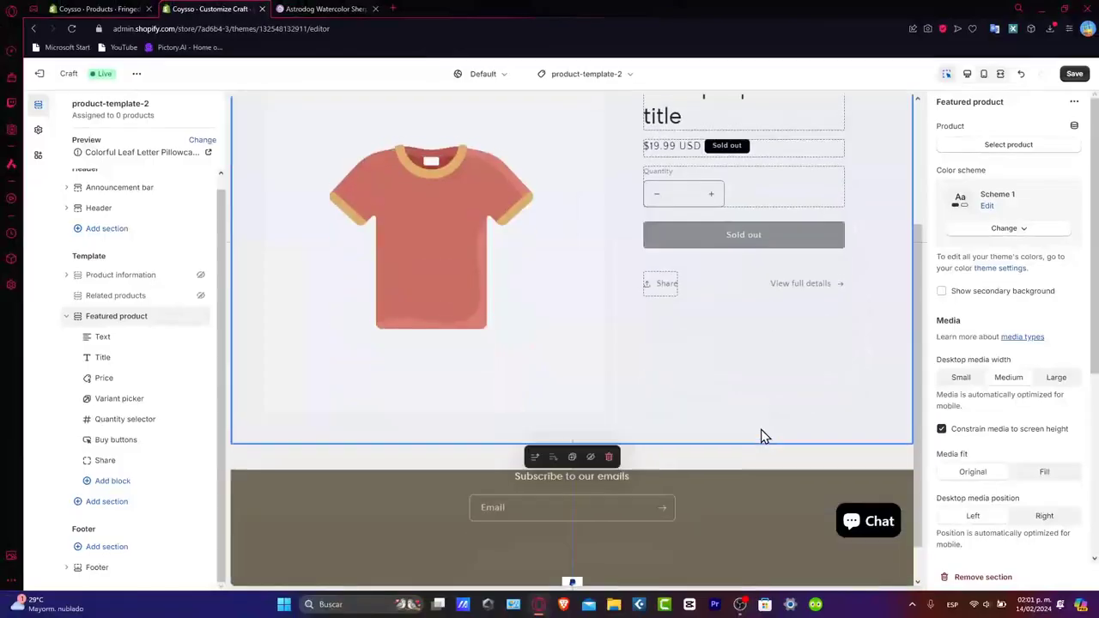
pyautogui.scroll(2, 762, 433)
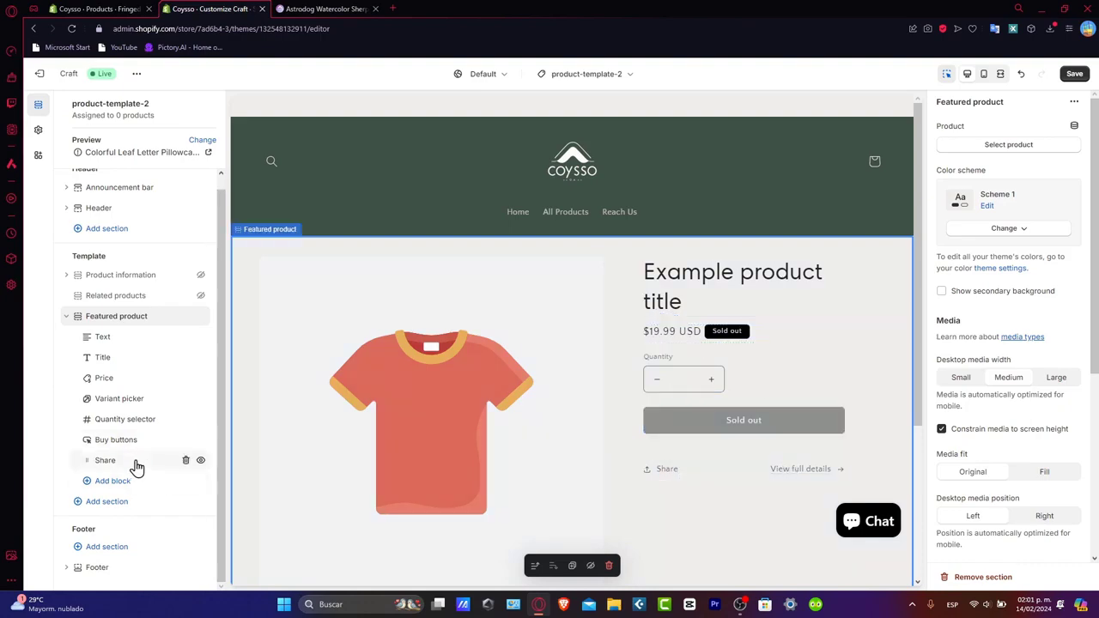
pyautogui.click(186, 460)
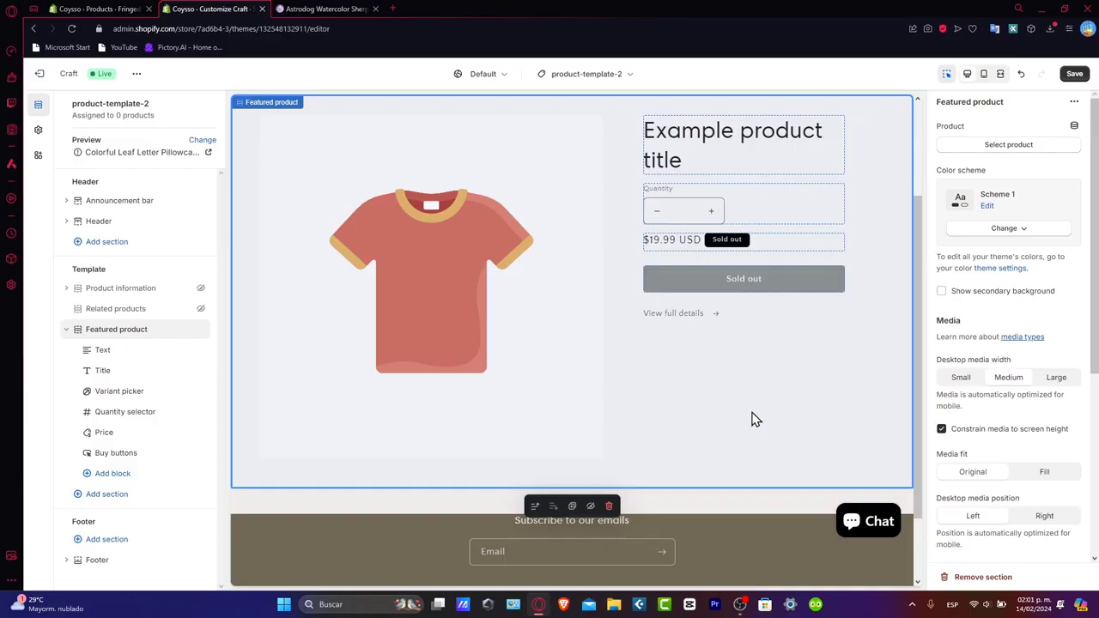
# - Add a Rich text section and an Image with text section below the Featured product section
pyautogui.click(68, 333)
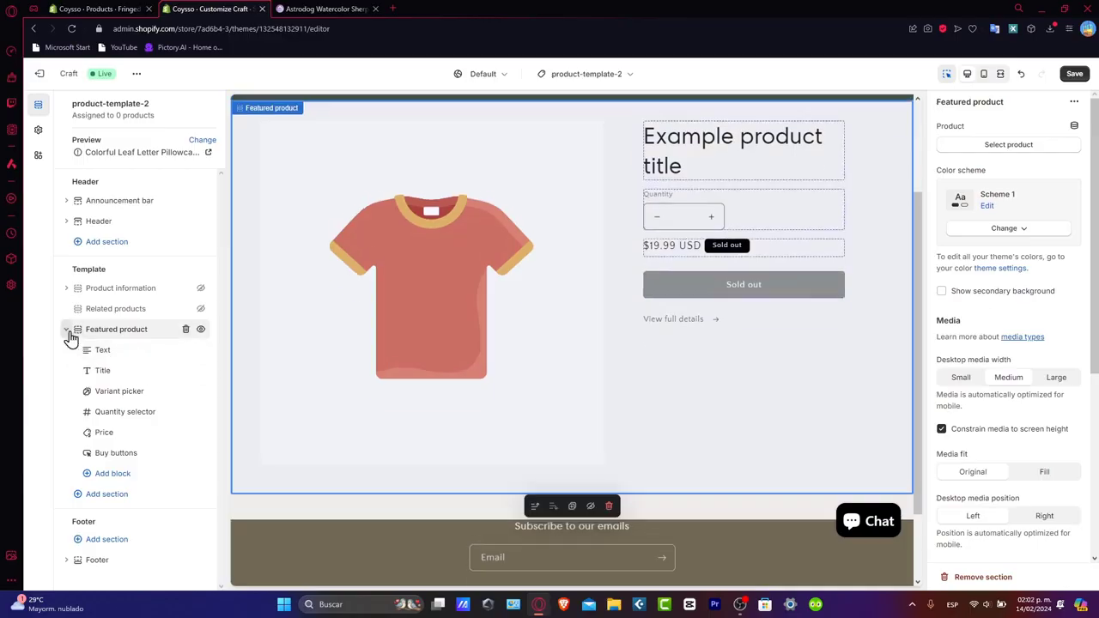
pyautogui.click(112, 351)
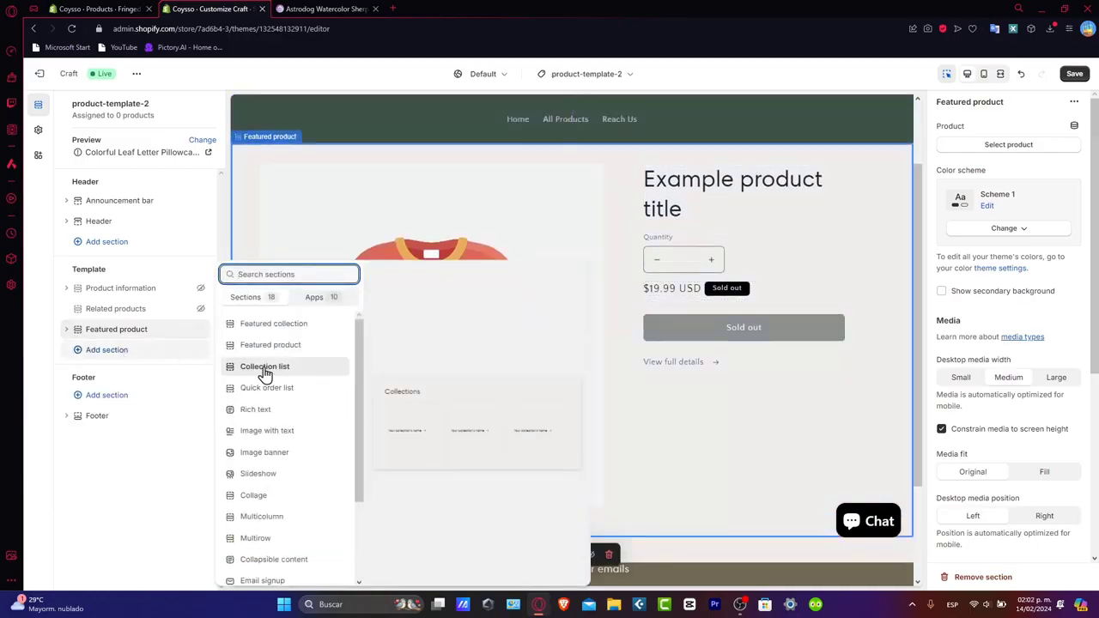
pyautogui.click(288, 412)
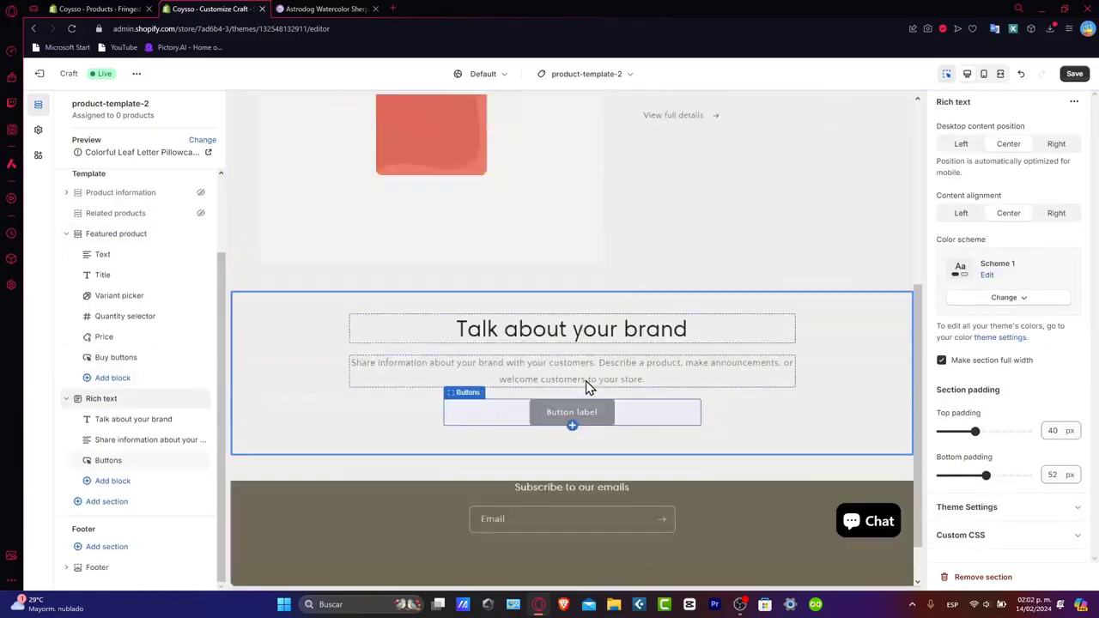
pyautogui.click(68, 399)
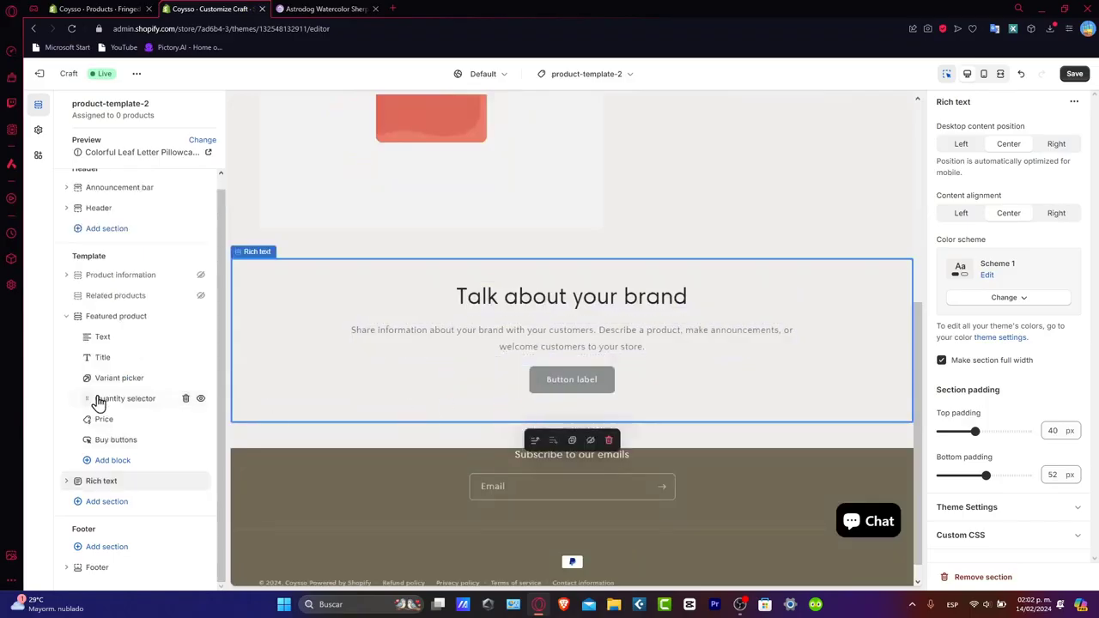
pyautogui.click(117, 502)
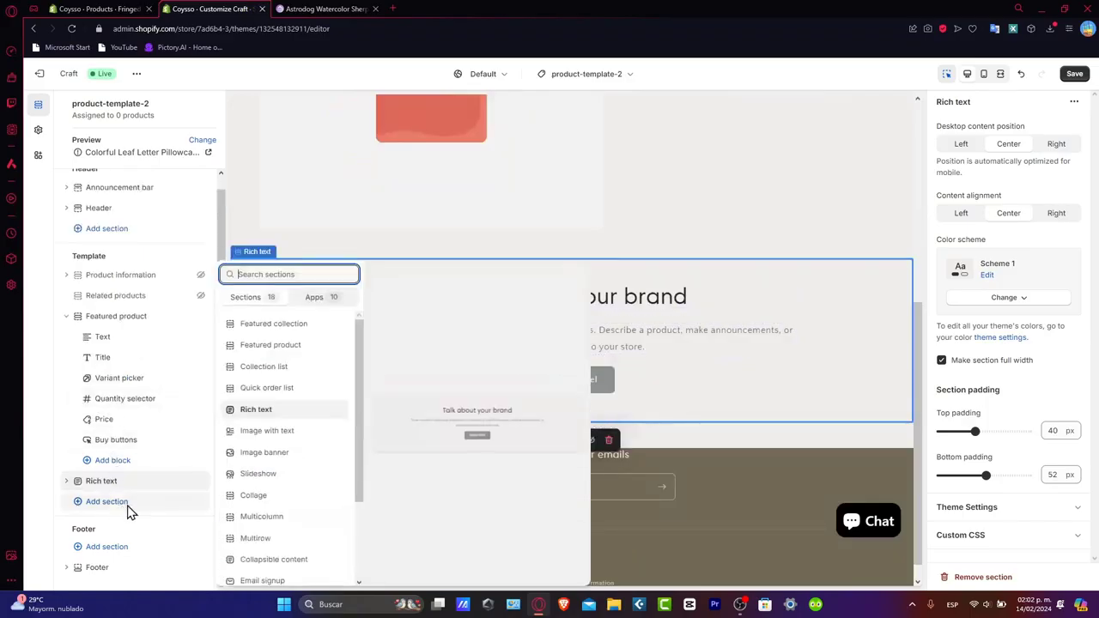
pyautogui.click(297, 439)
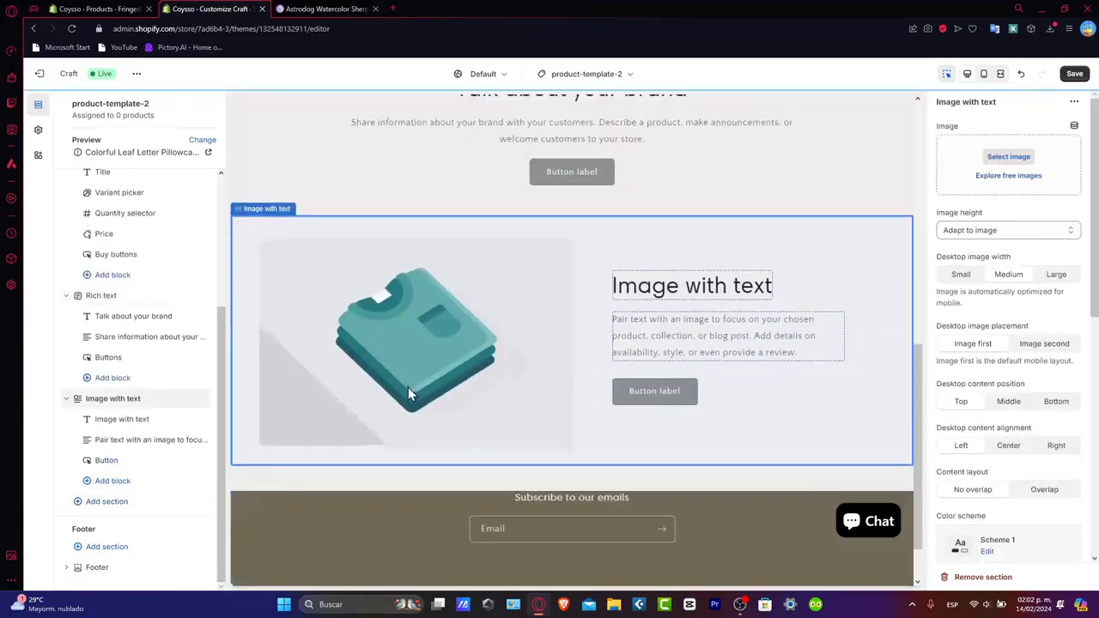
# - Add a Collapsible content section below Image with text and review the assembled page in the preview
pyautogui.click(66, 398)
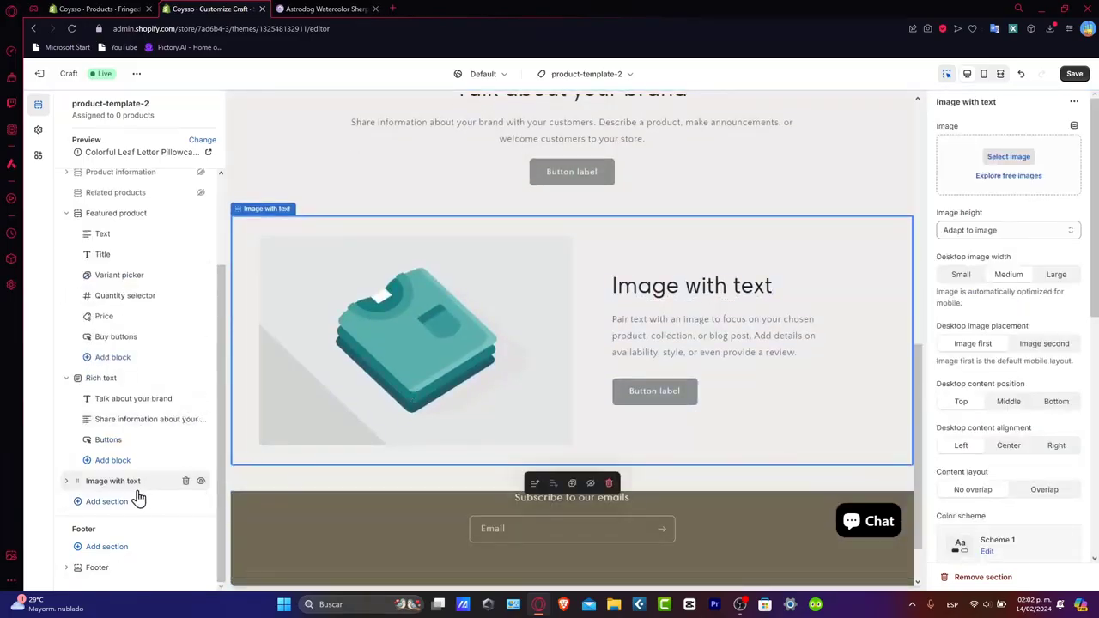
pyautogui.click(106, 501)
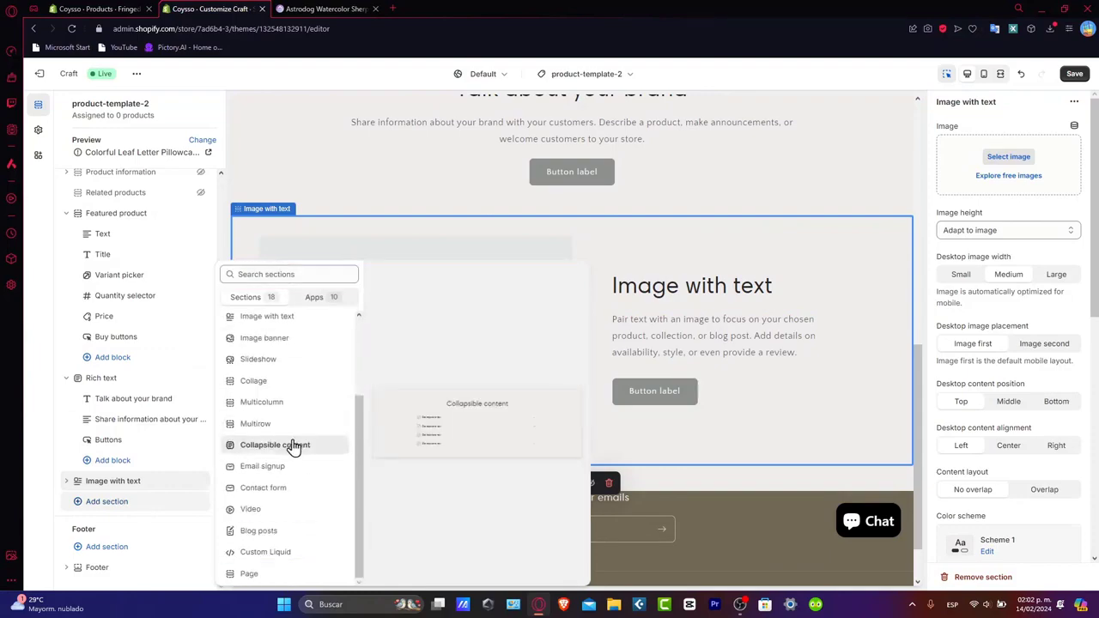
pyautogui.click(293, 445)
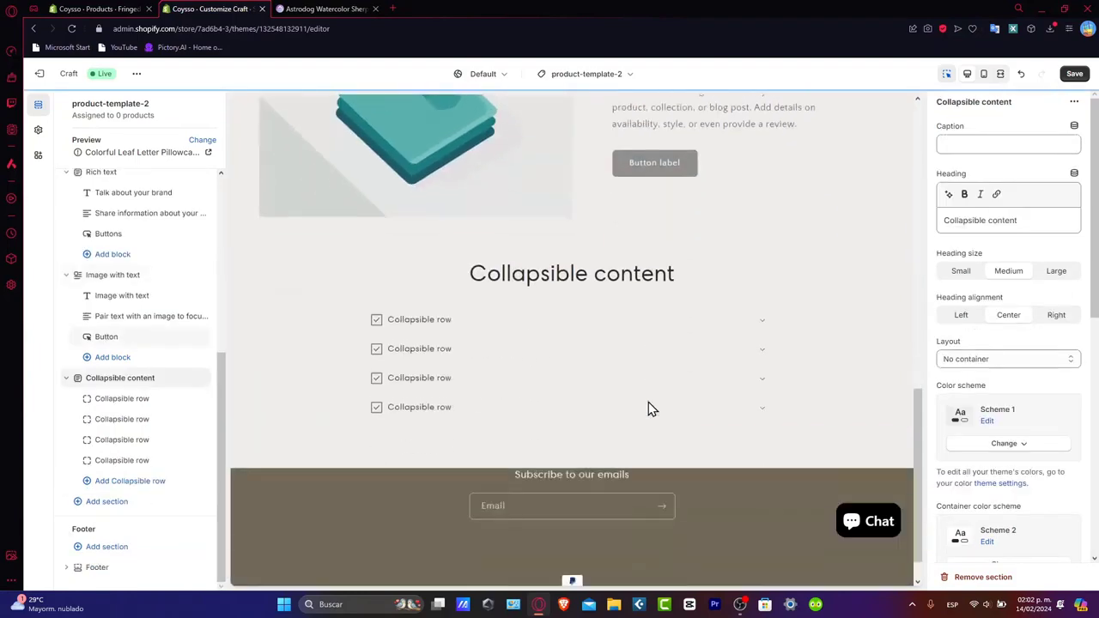
pyautogui.scroll(2, 788, 298)
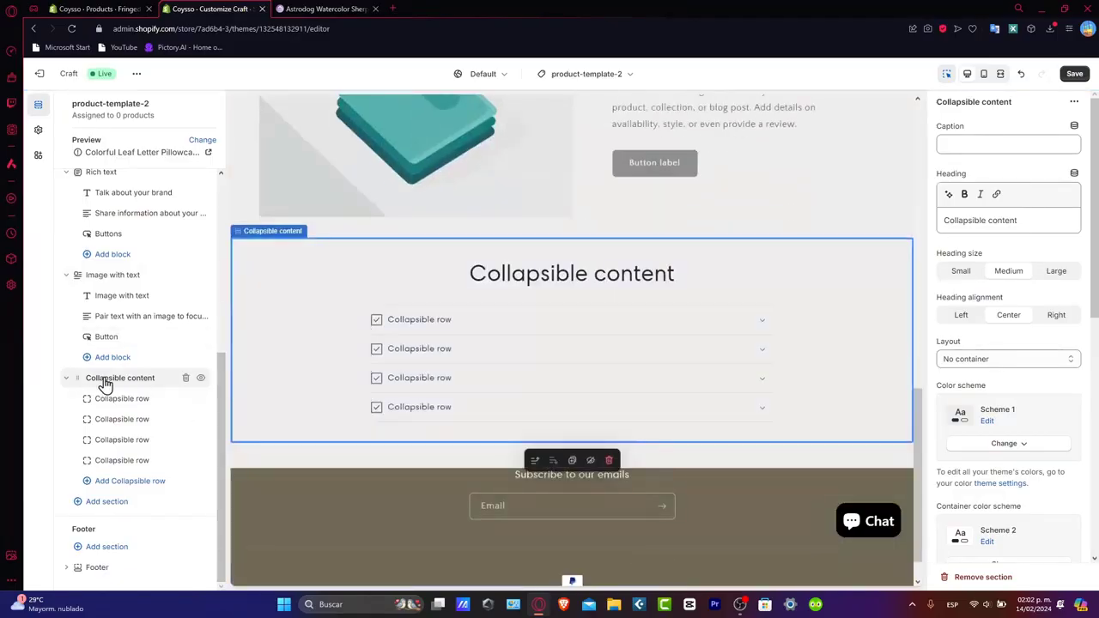
pyautogui.scroll(-2, 754, 423)
pyautogui.scroll(10, 756, 429)
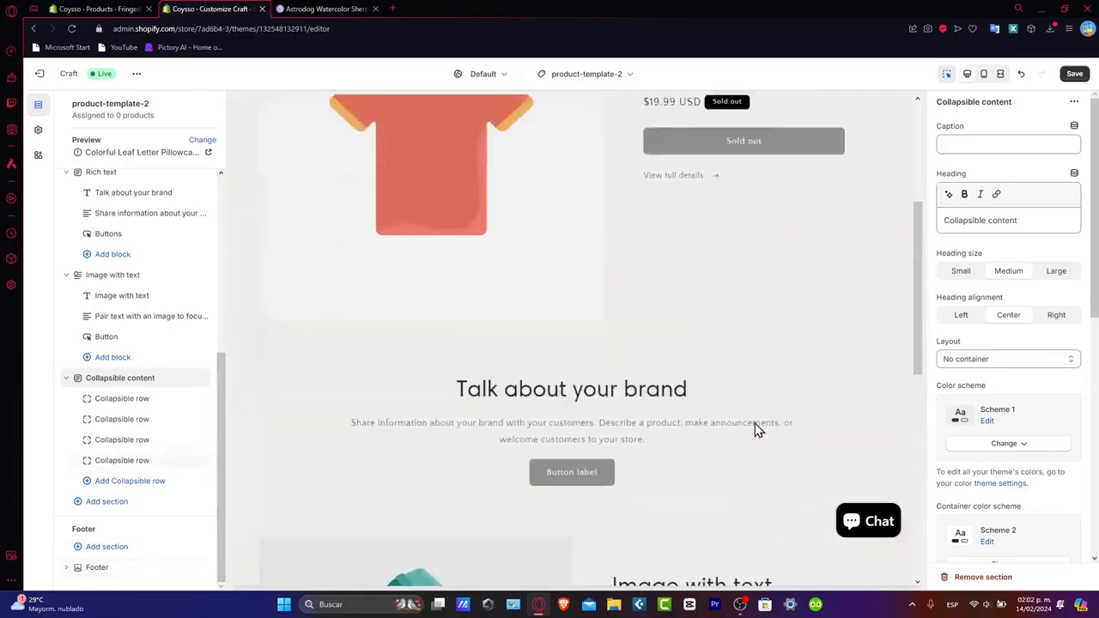
pyautogui.scroll(-4, 758, 430)
pyautogui.scroll(-7, 754, 430)
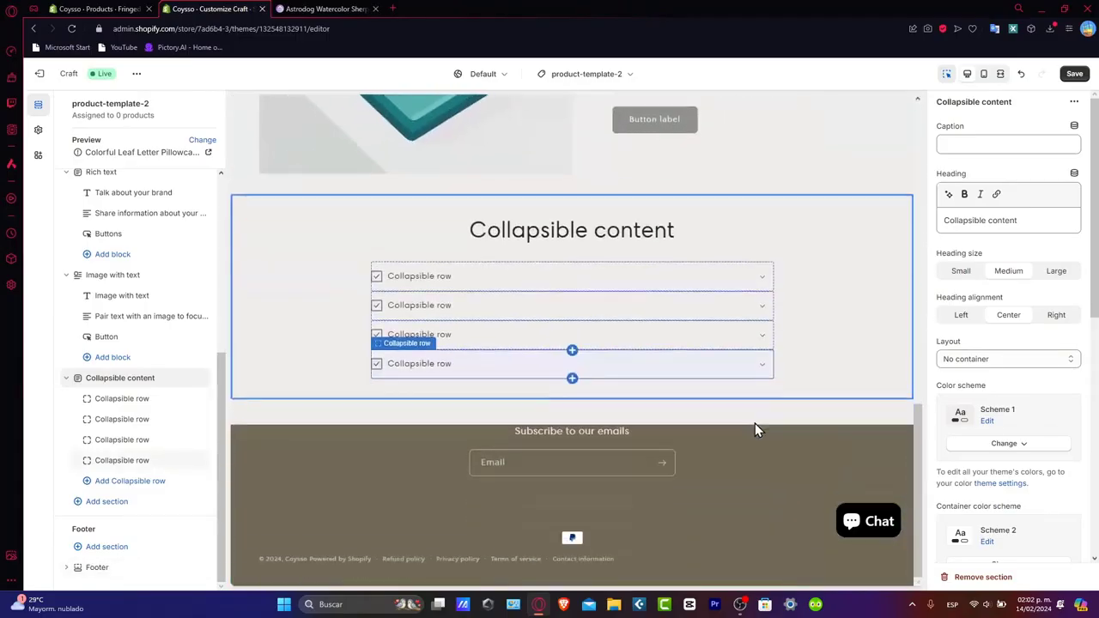
# - Check the assembled page in the preview and save product-template-2 with its newly added sections
pyautogui.scroll(9, 754, 430)
pyautogui.scroll(-7, 754, 430)
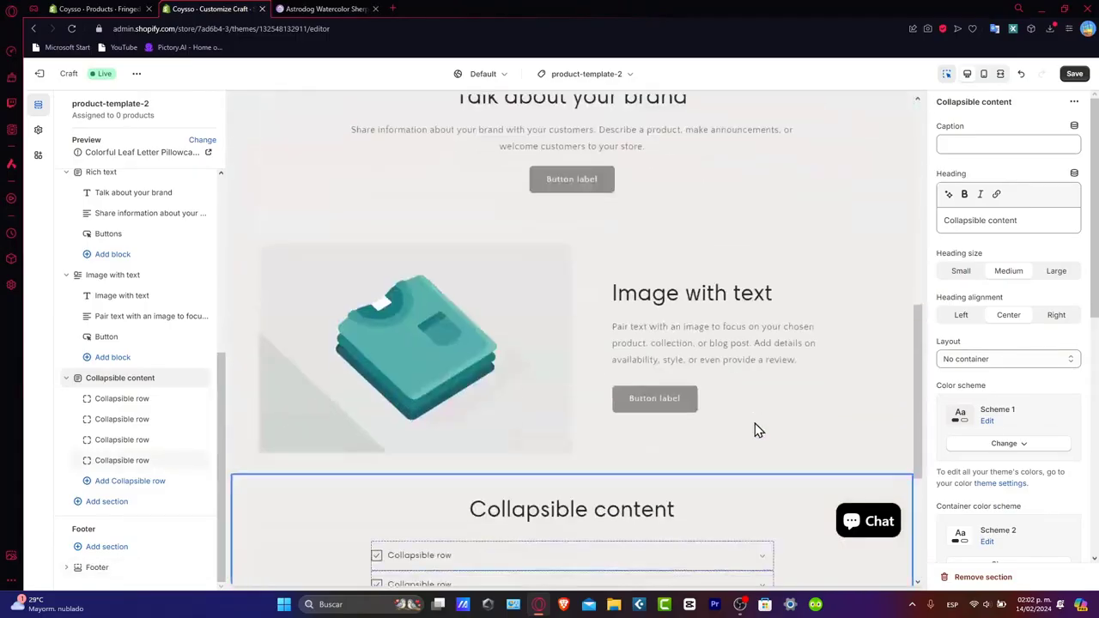
pyautogui.scroll(9, 754, 430)
pyautogui.scroll(1, 756, 430)
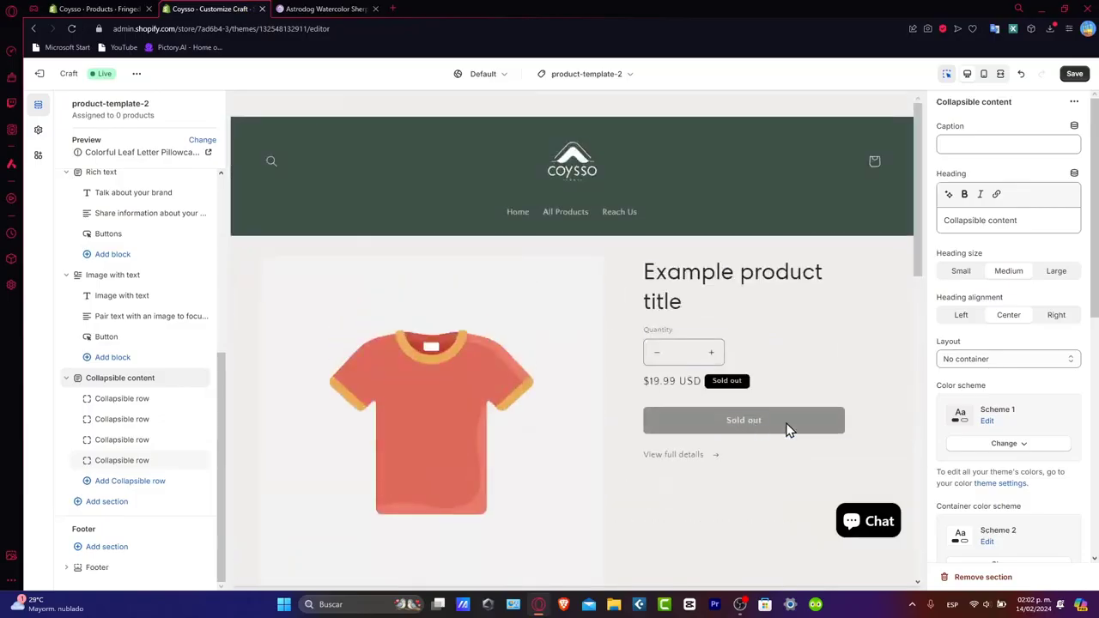
pyautogui.click(876, 440)
pyautogui.click(1073, 74)
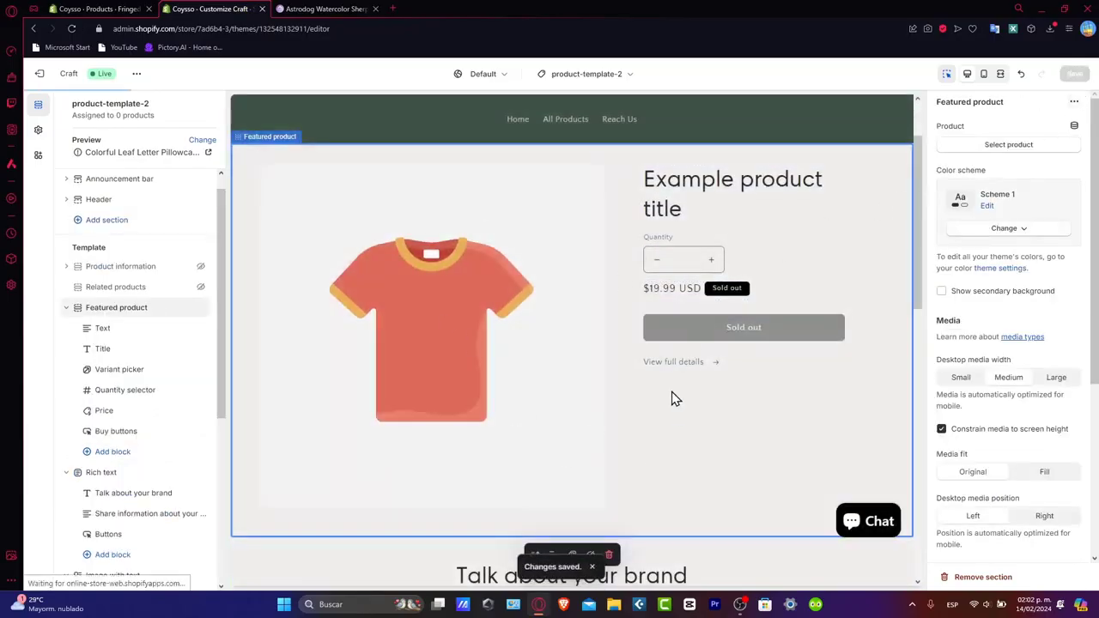
pyautogui.scroll(-10, 601, 396)
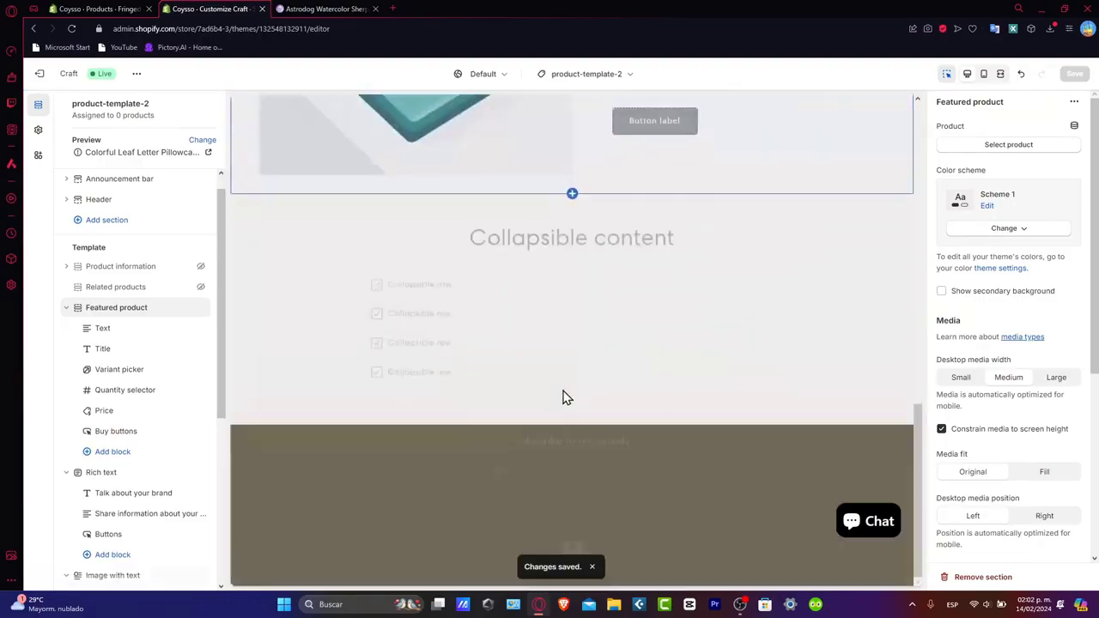
pyautogui.scroll(10, 593, 272)
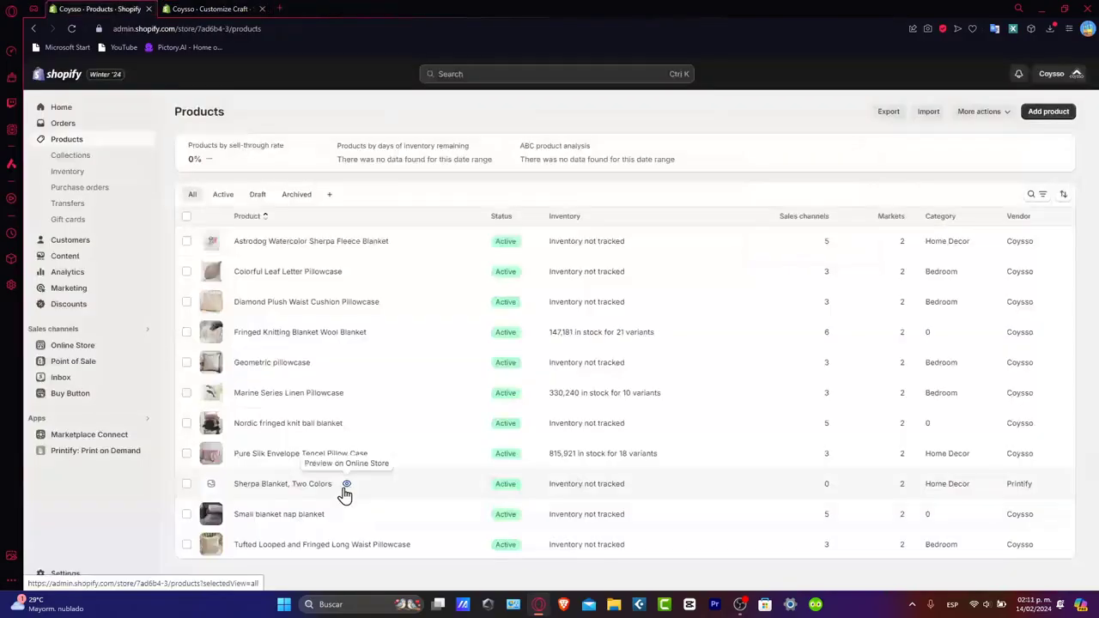
# - Assign product-template-2 as the theme template of the Sherpa Blanket, Two Colors product
pyautogui.click(318, 489)
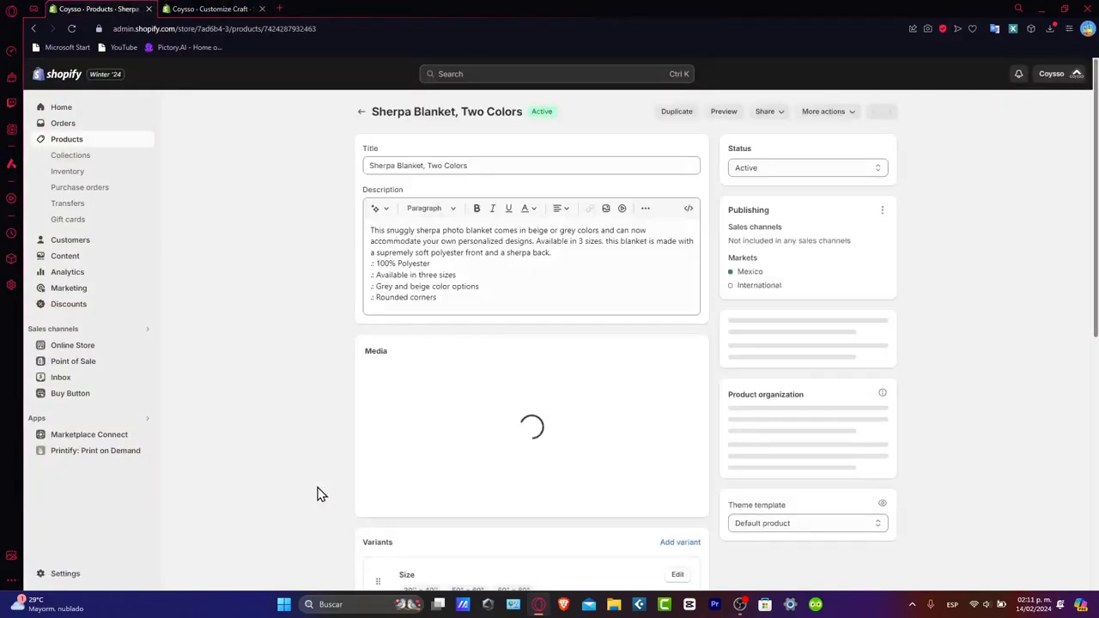
pyautogui.scroll(-5, 719, 360)
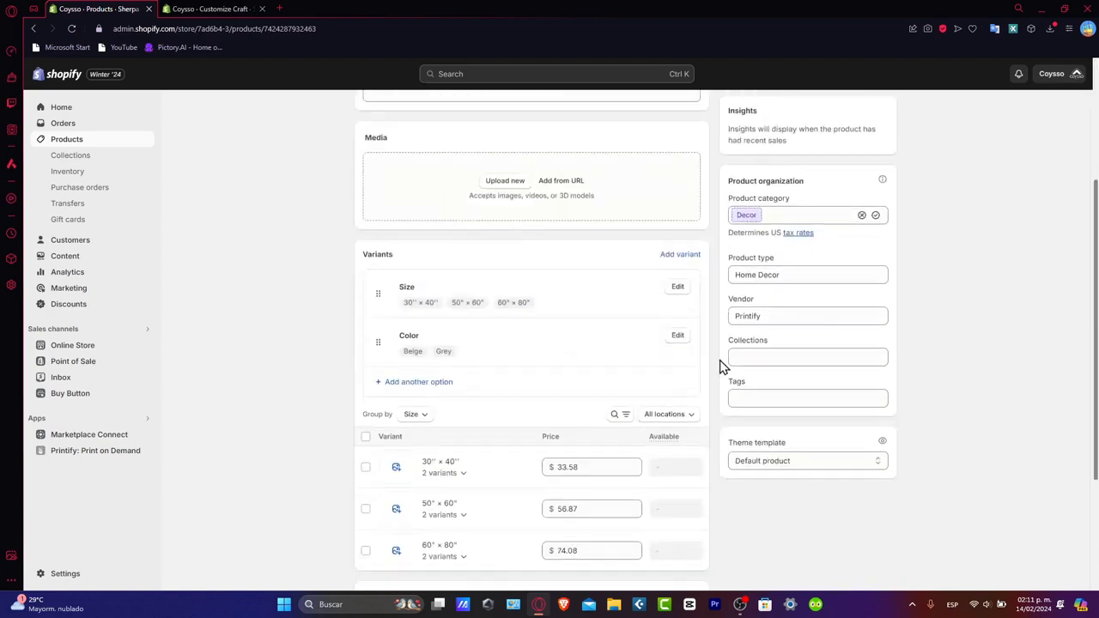
pyautogui.click(771, 292)
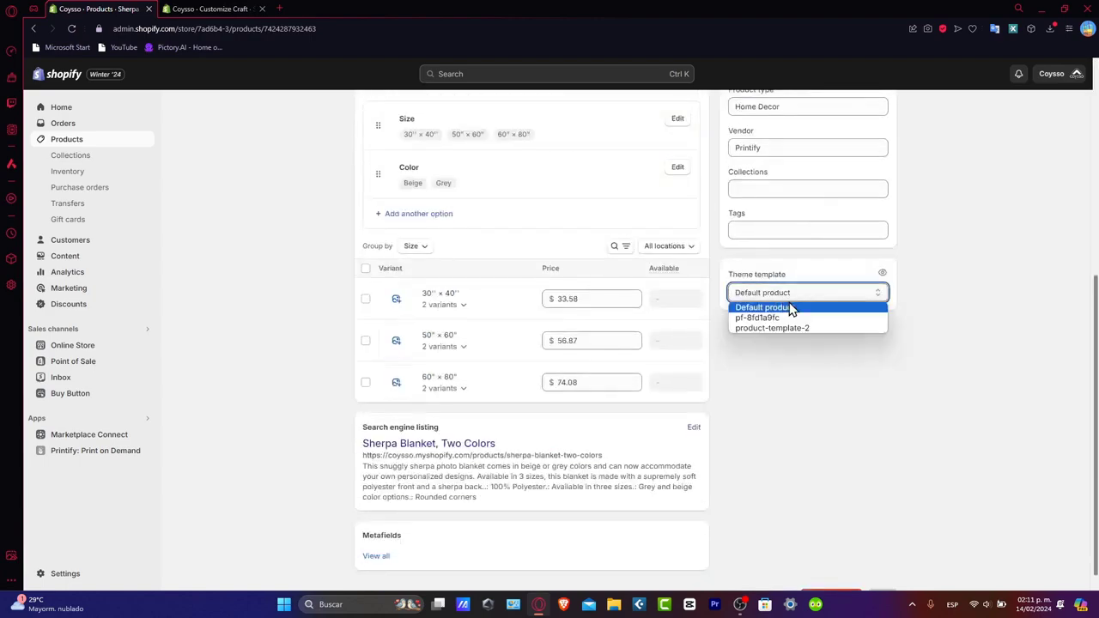
pyautogui.click(799, 331)
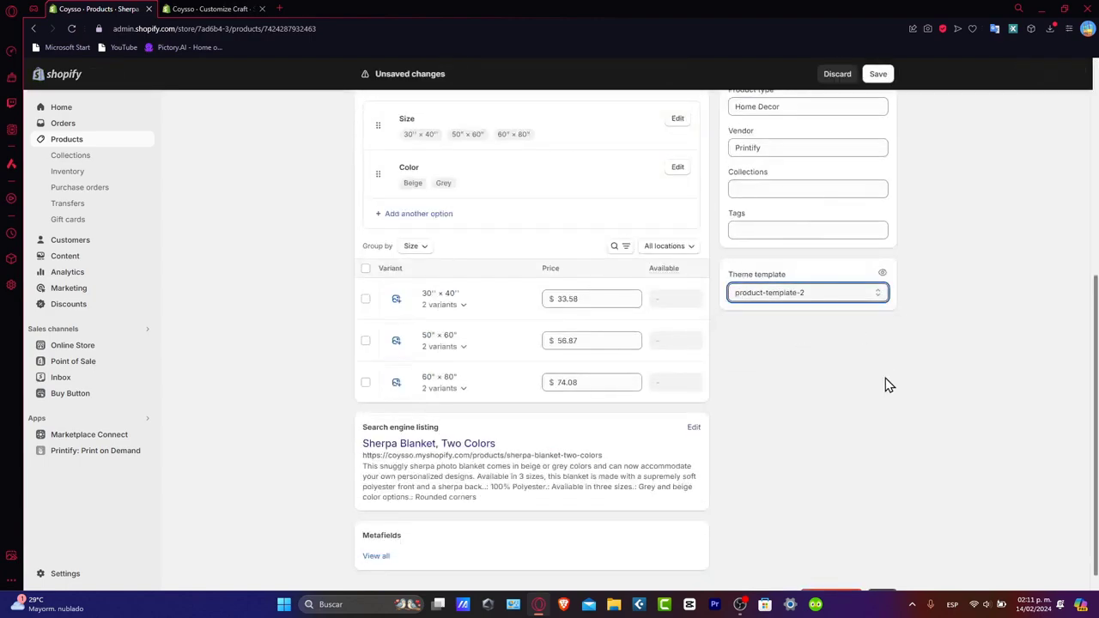
# - Switch to the theme editor and set the Featured product section's product to Sherpa Blanket, Two Colors
pyautogui.hotkey('ctrl', 'Tab')
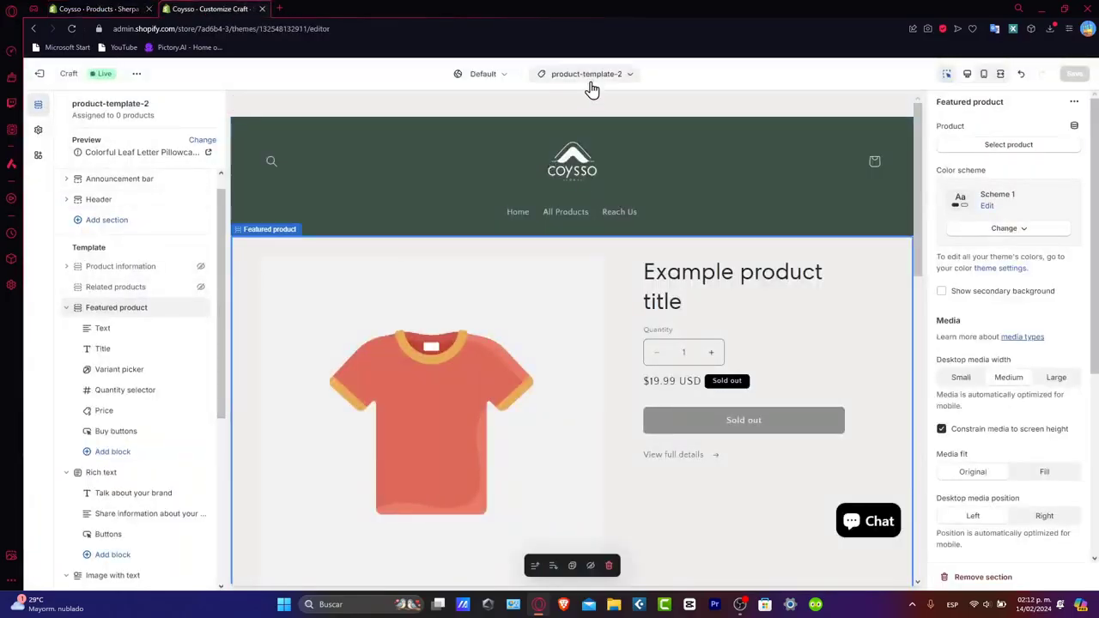
pyautogui.scroll(-4, 632, 385)
pyautogui.scroll(-5, 631, 383)
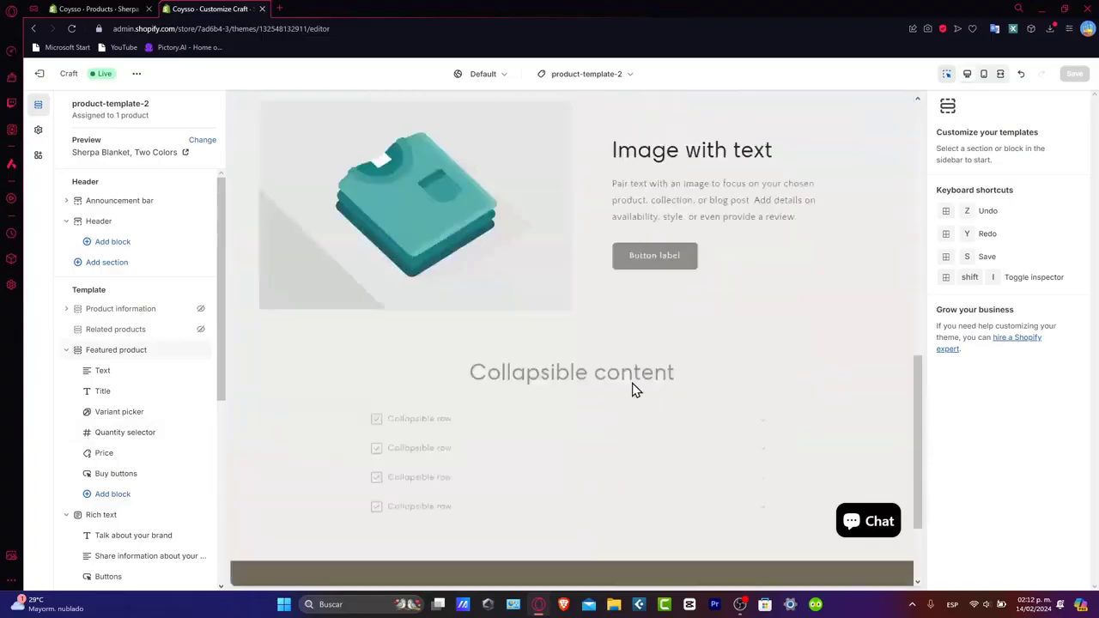
pyautogui.scroll(10, 632, 382)
pyautogui.scroll(-5, 632, 382)
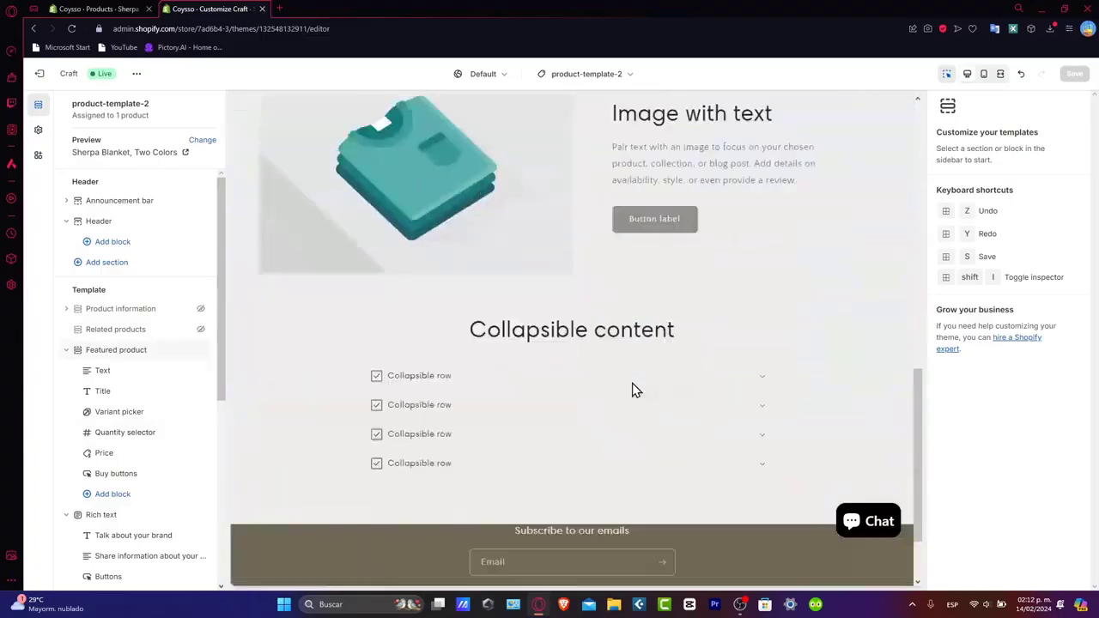
pyautogui.scroll(5, 631, 382)
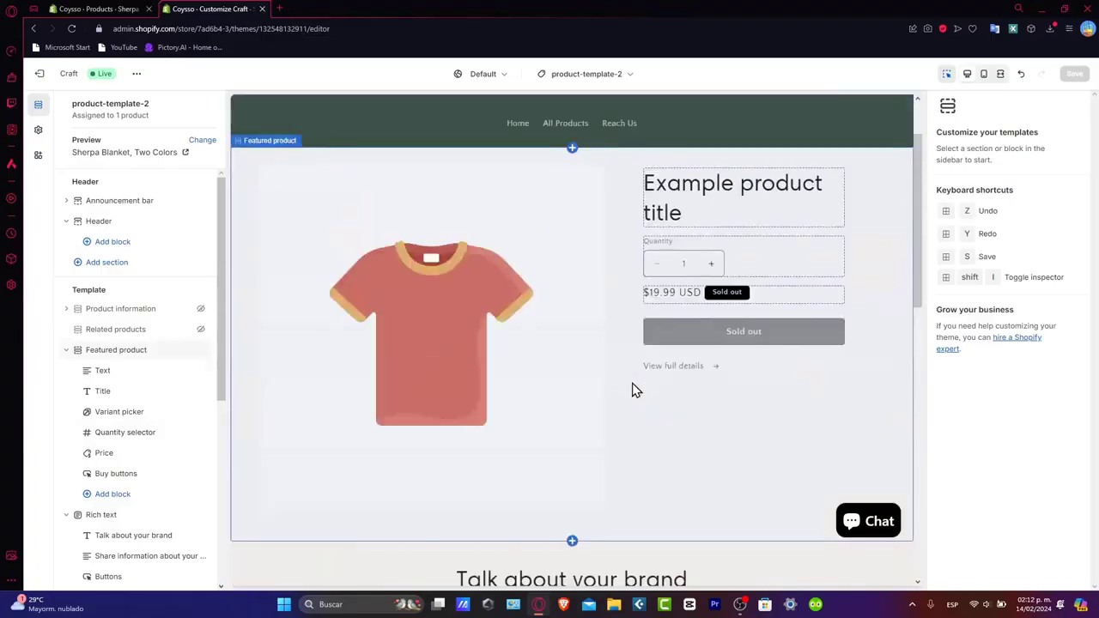
pyautogui.click(547, 367)
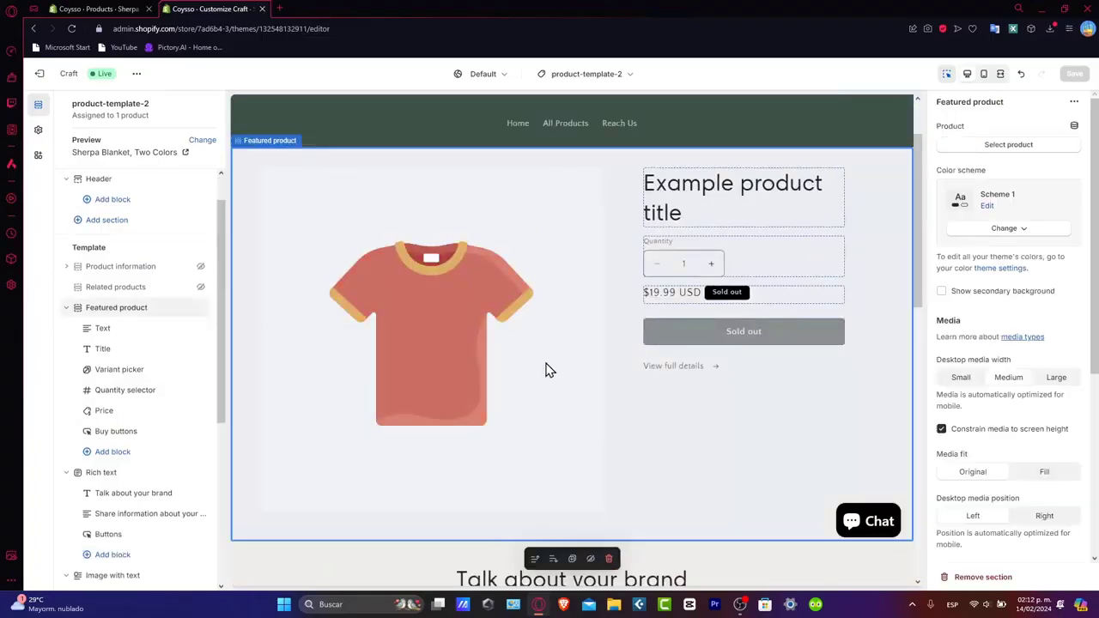
pyautogui.click(1008, 146)
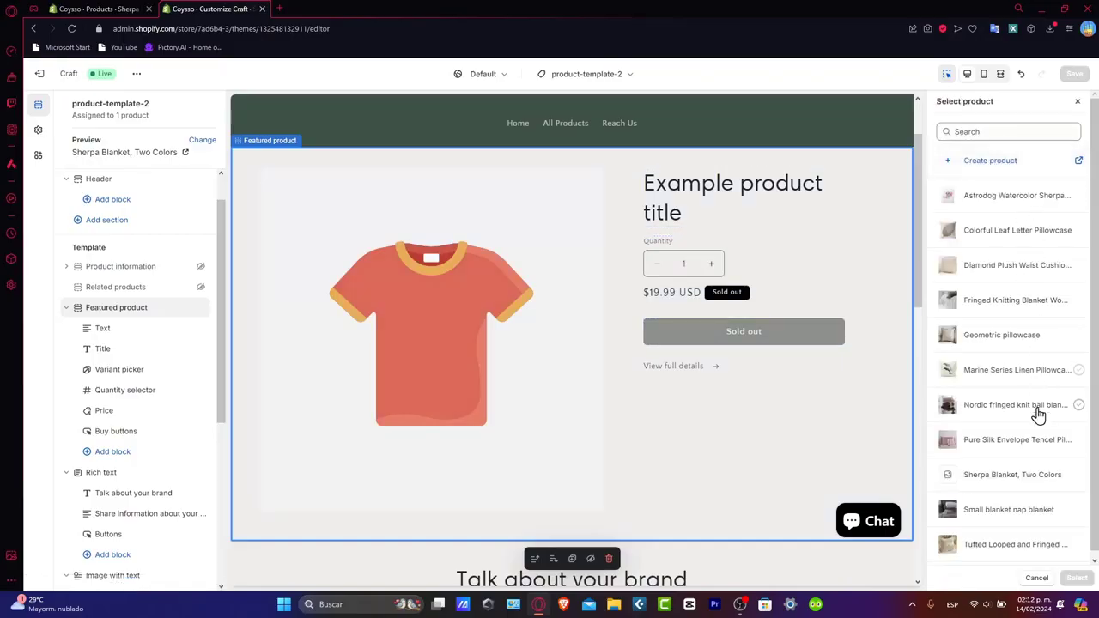
pyautogui.click(1034, 477)
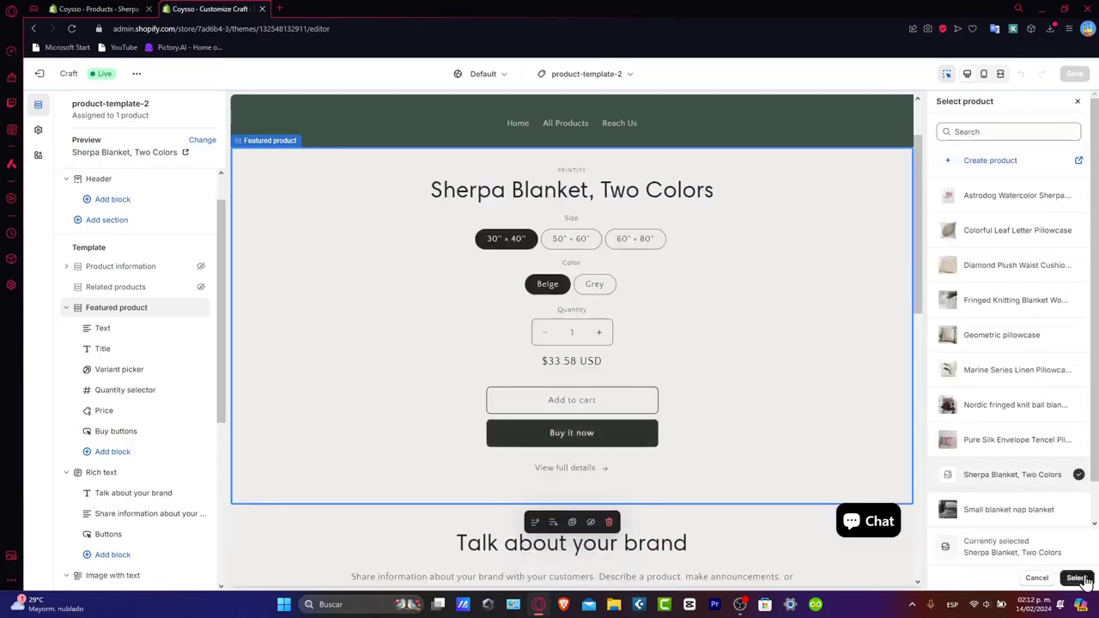
pyautogui.click(1077, 578)
pyautogui.scroll(-2, 816, 387)
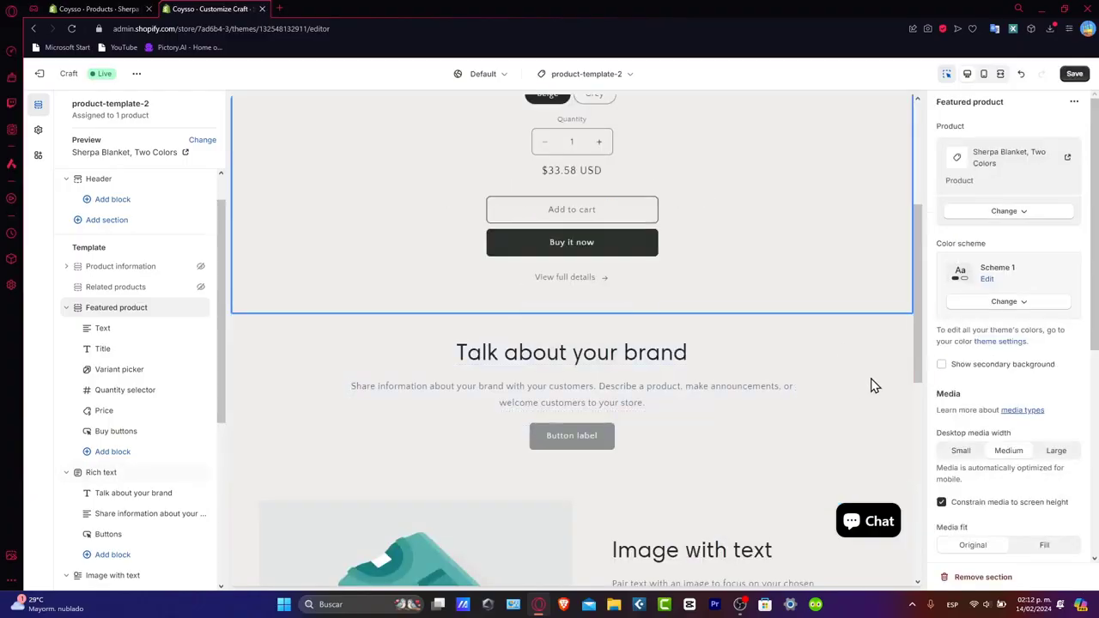
# - Save the product template and select the last collapsible row under the Features heading
pyautogui.click(831, 380)
pyautogui.click(1074, 74)
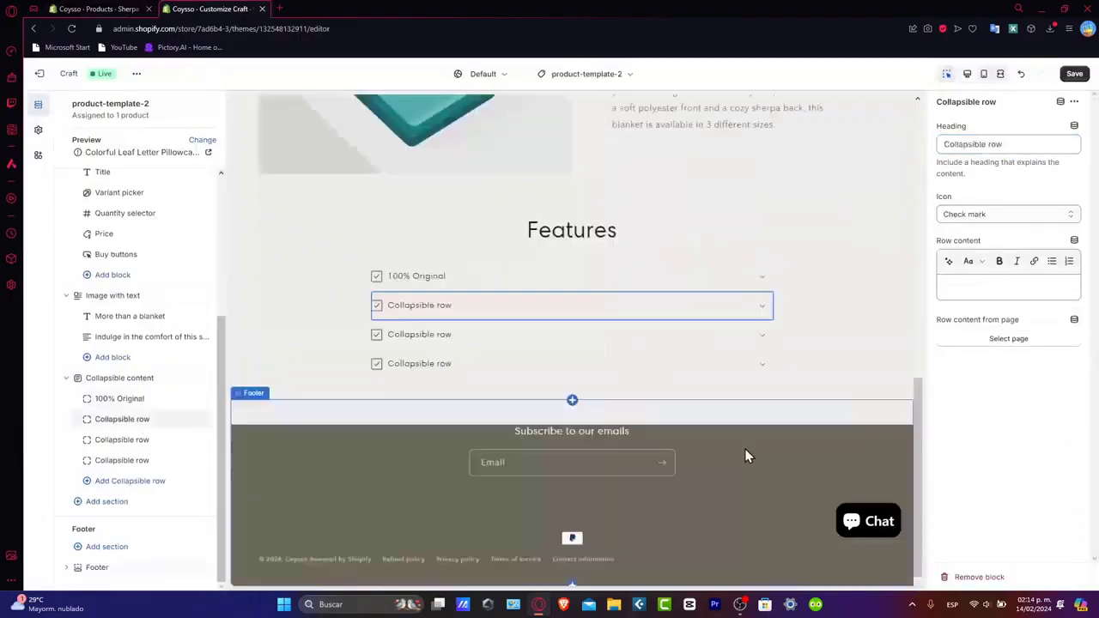
pyautogui.click(636, 368)
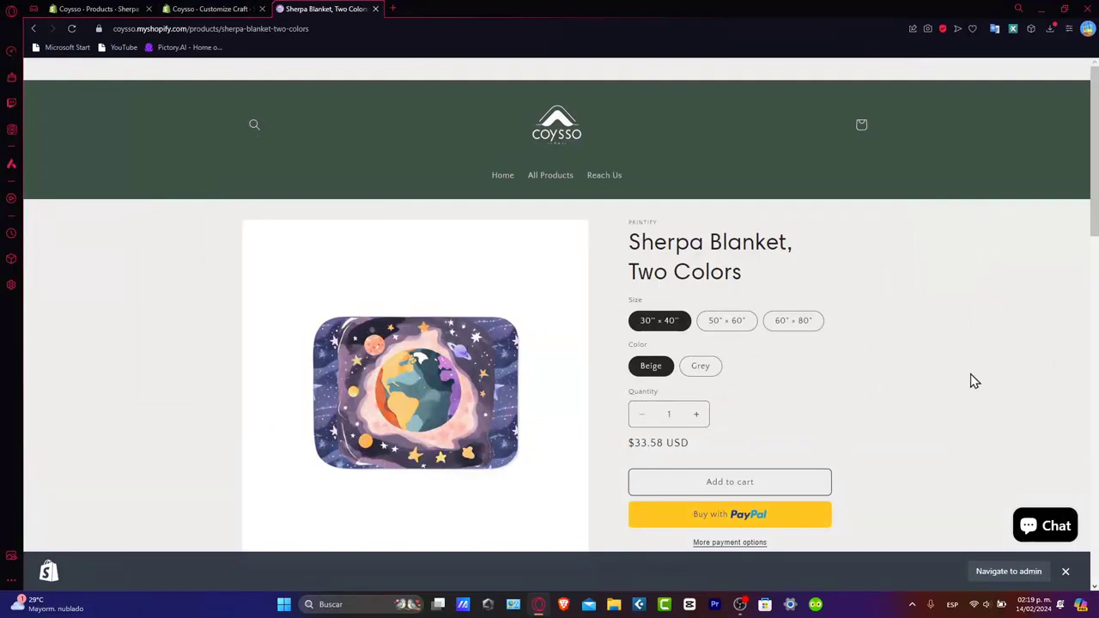
# - Review the finished Sherpa Blanket page in the storefront, including its image section and Features rows, and dismiss the admin bar
pyautogui.scroll(-4, 973, 380)
pyautogui.scroll(-2, 971, 380)
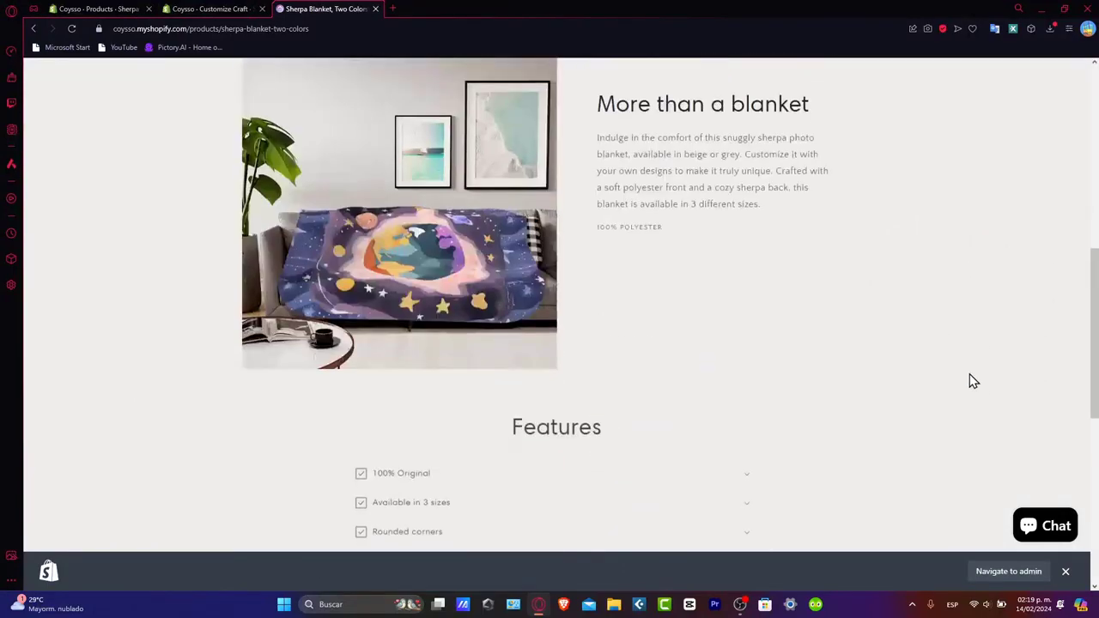
pyautogui.scroll(4, 972, 380)
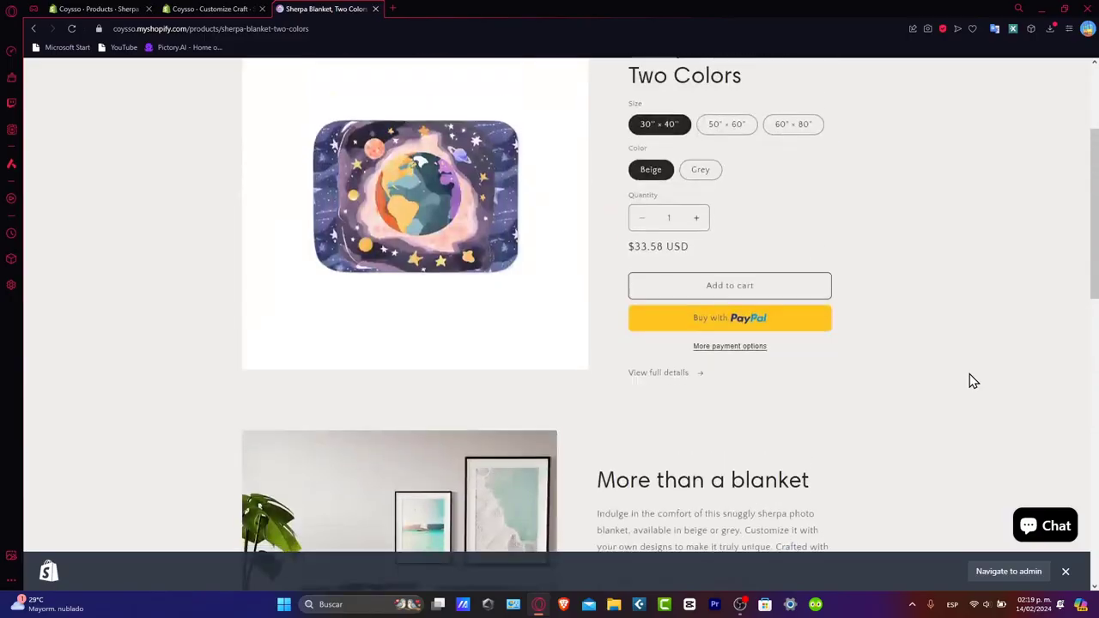
pyautogui.scroll(-6, 970, 380)
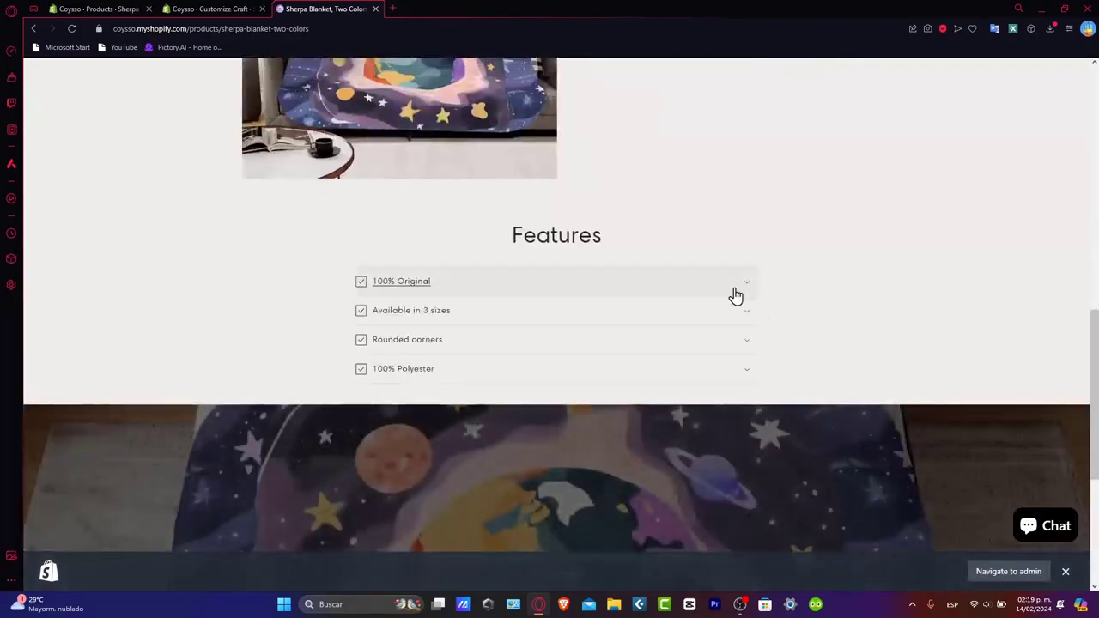
pyautogui.click(731, 293)
pyautogui.click(709, 332)
pyautogui.scroll(-4, 702, 360)
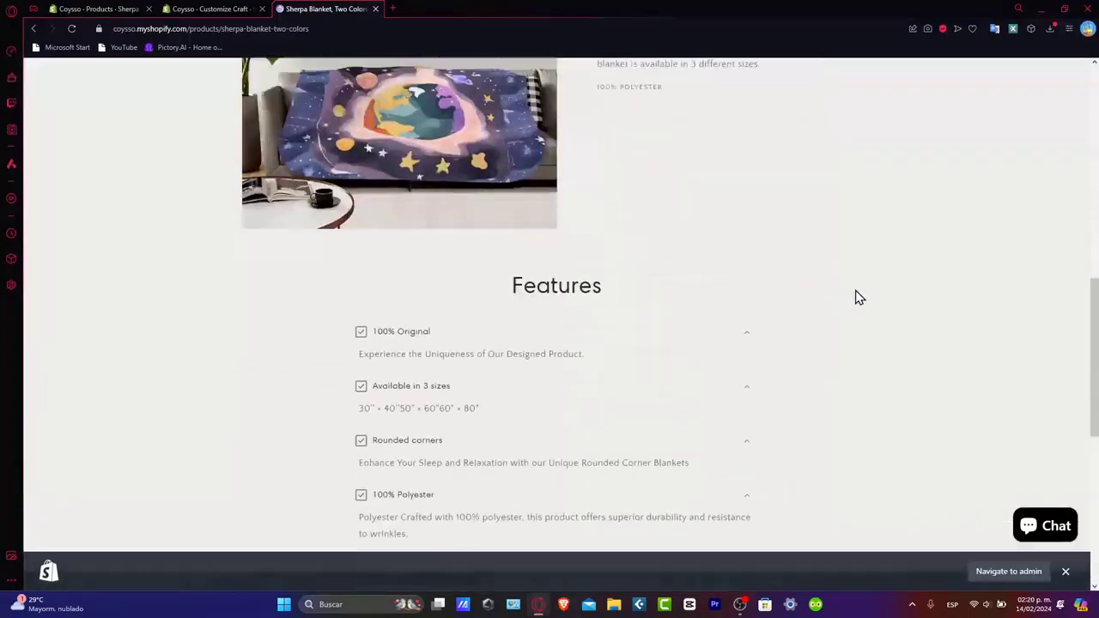
pyautogui.scroll(4, 855, 297)
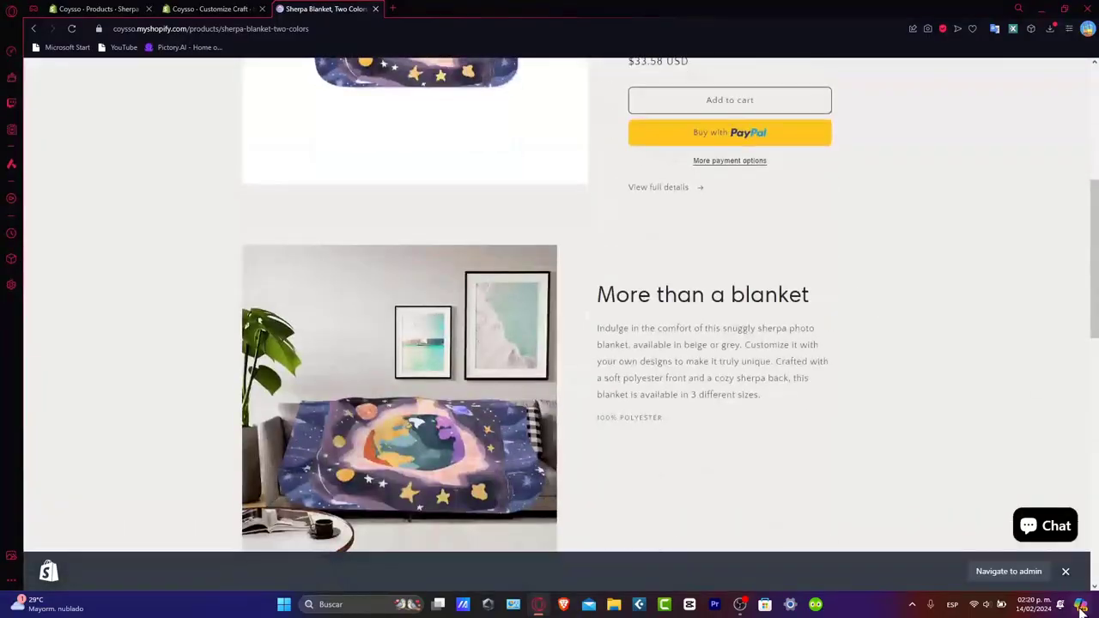
pyautogui.click(1065, 573)
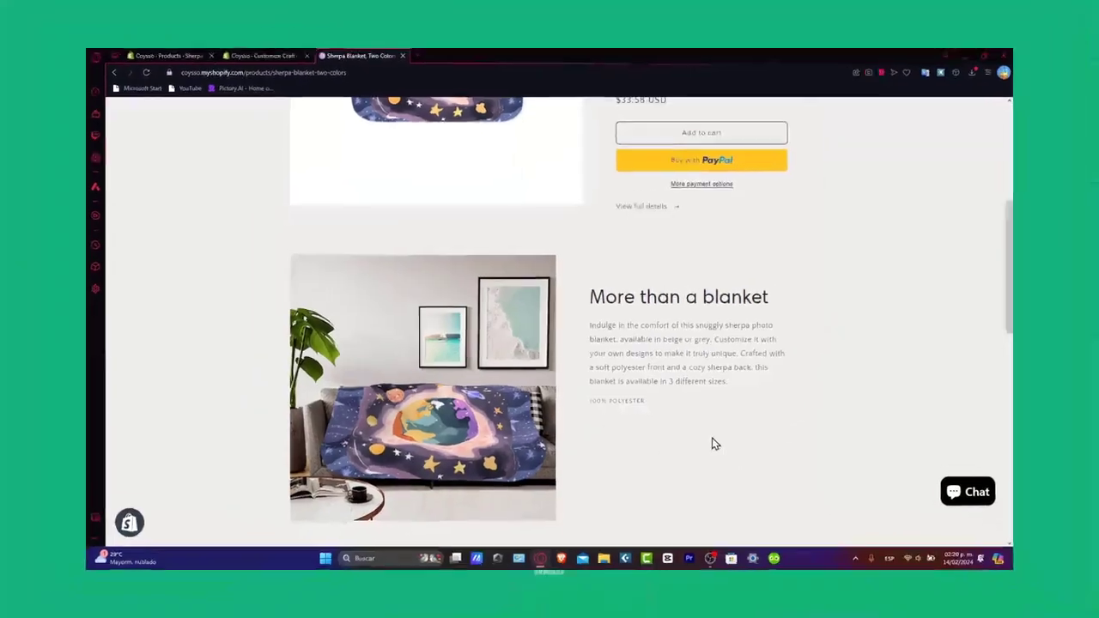